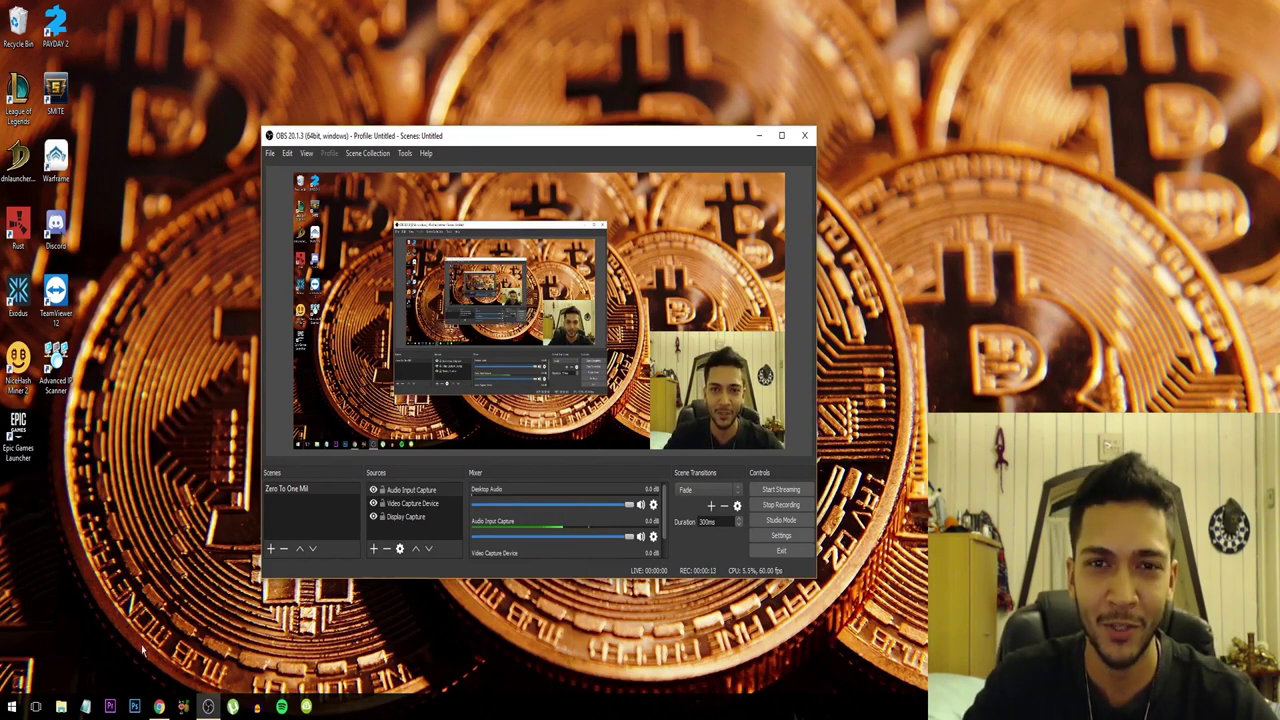
- Bring the Zero To One Million channel page forward and highlight its 850 subscribers line
{"action": "left_click", "coordinate": [159, 707]}
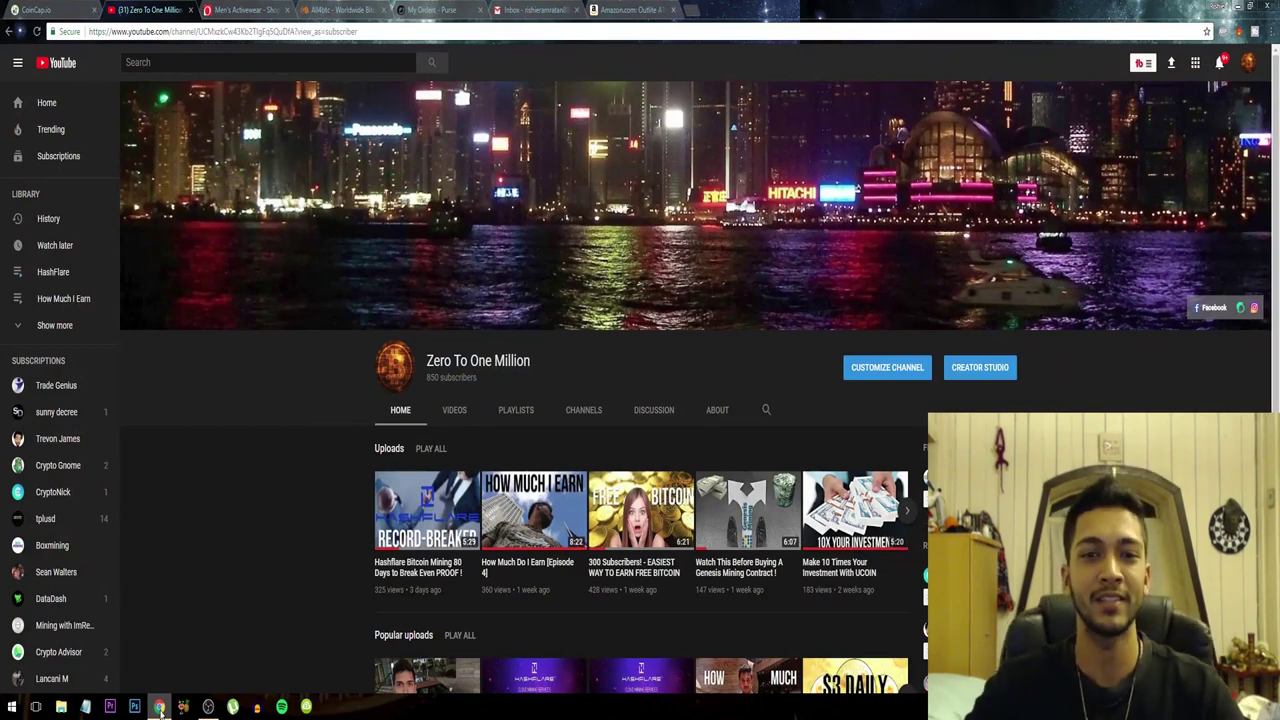
{"action": "triple_click", "coordinate": [428, 378]}
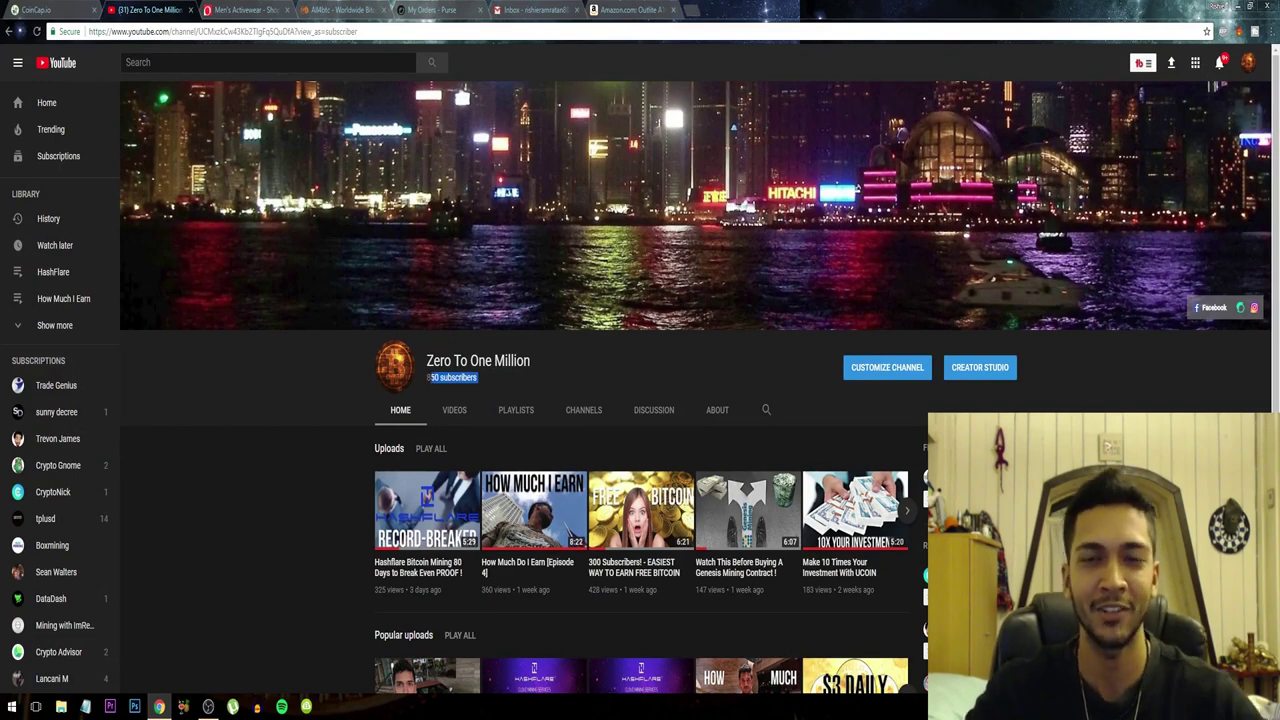
{"action": "left_click", "coordinate": [537, 378]}
- Scroll through the Uploads and Popular uploads rows, then back to the top
{"action": "scroll", "coordinate": [537, 378], "scroll_direction": "down", "scroll_amount": 1}
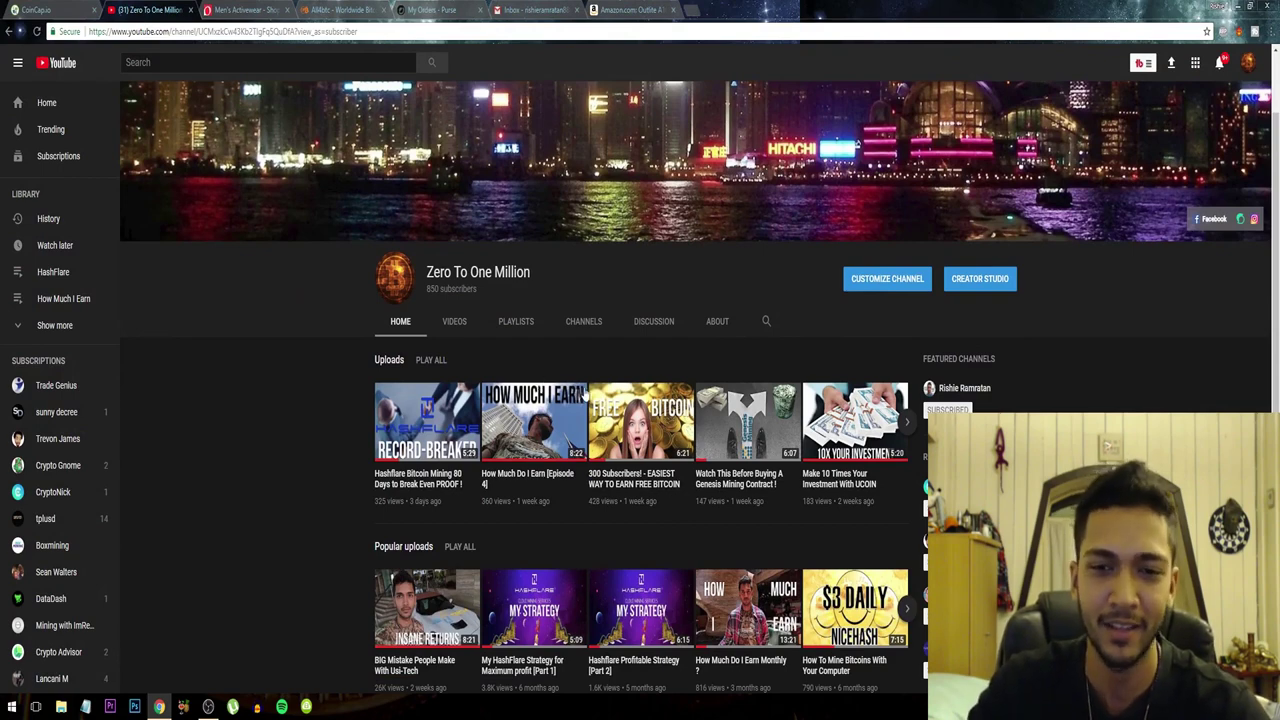
{"action": "scroll", "coordinate": [580, 394], "scroll_direction": "down", "scroll_amount": 2}
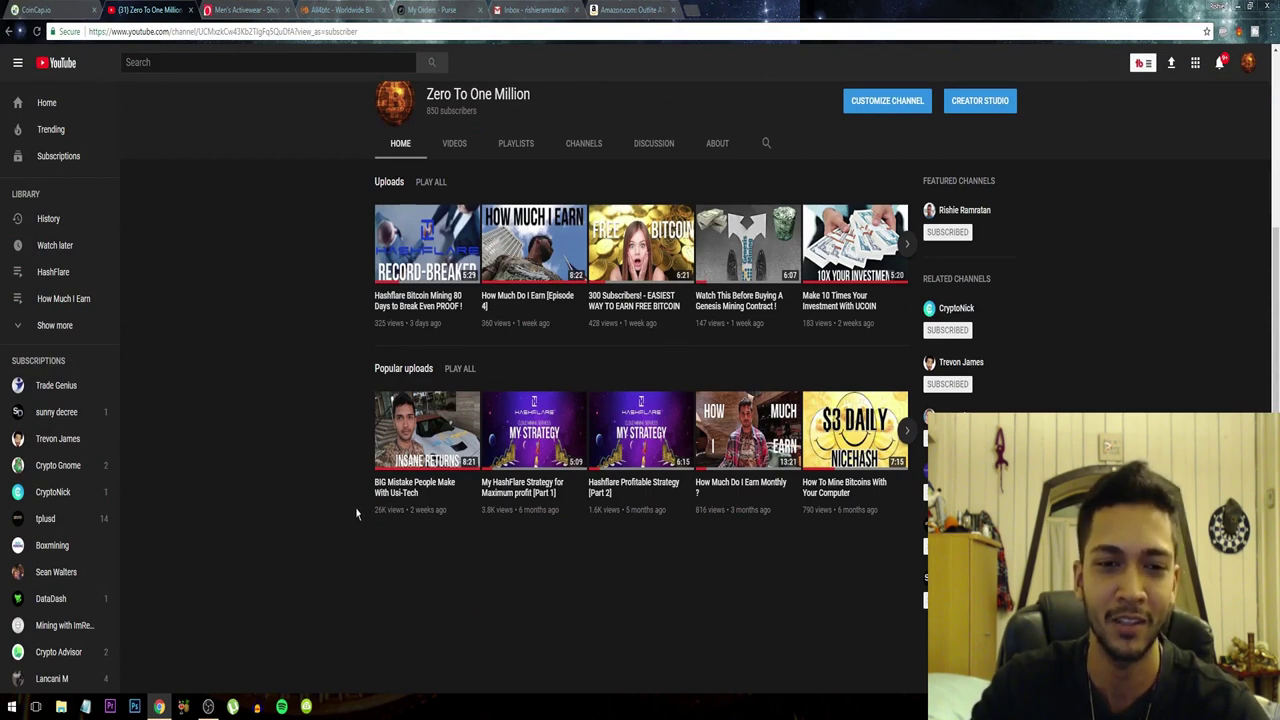
{"action": "left_click_drag", "start_coordinate": [356, 513], "coordinate": [391, 509]}
{"action": "left_click", "coordinate": [386, 514]}
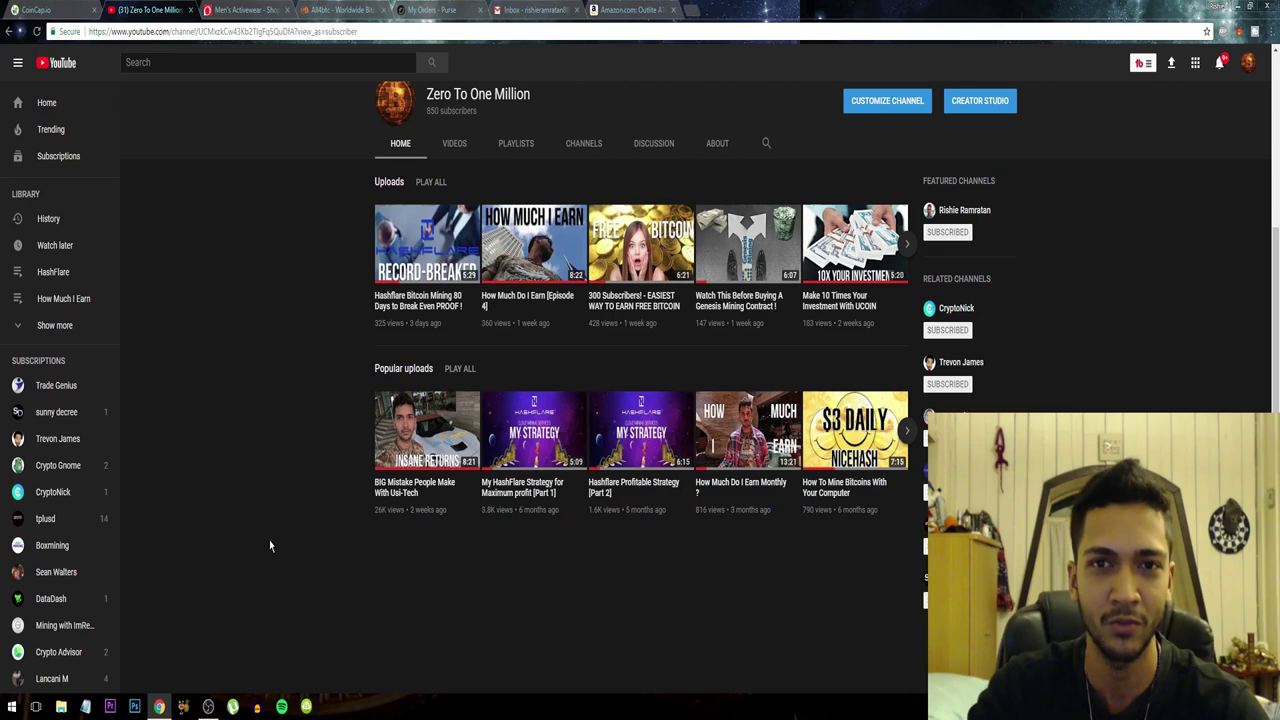
{"action": "scroll", "coordinate": [269, 545], "scroll_direction": "up", "scroll_amount": 3}
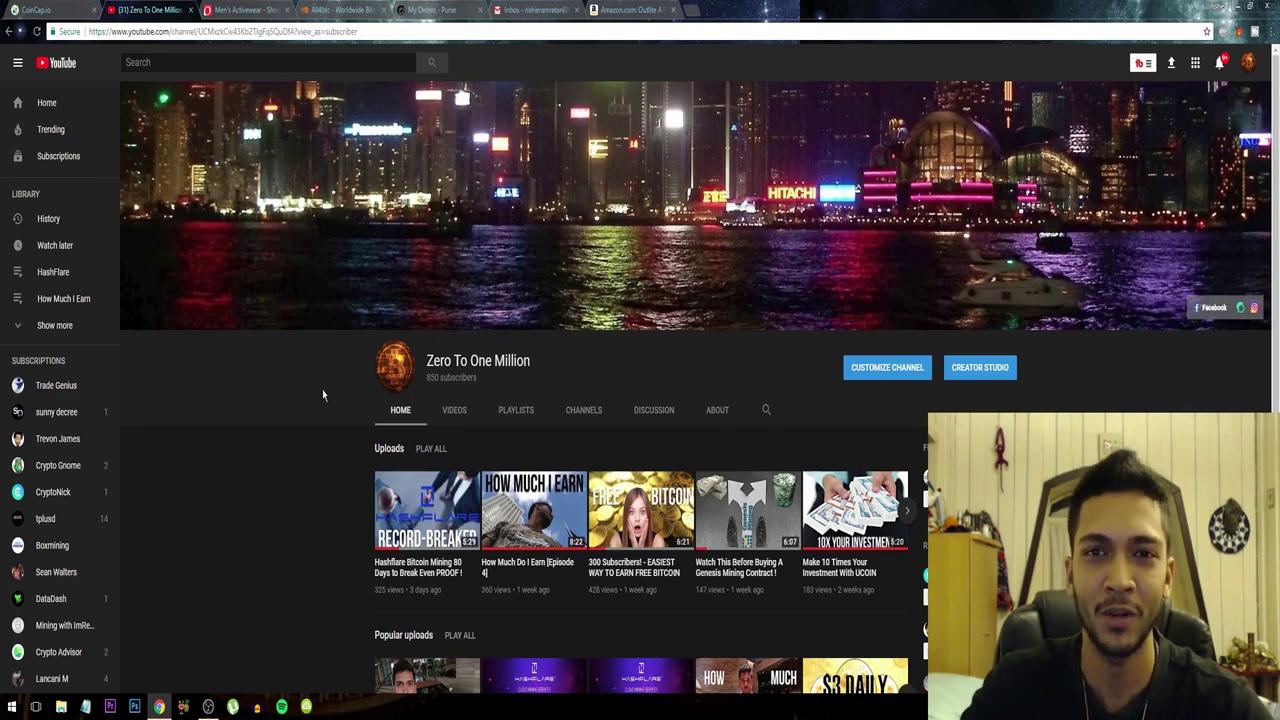
{"action": "scroll", "coordinate": [310, 410], "scroll_direction": "down", "scroll_amount": 3}
{"action": "scroll", "coordinate": [293, 463], "scroll_direction": "up", "scroll_amount": 3}
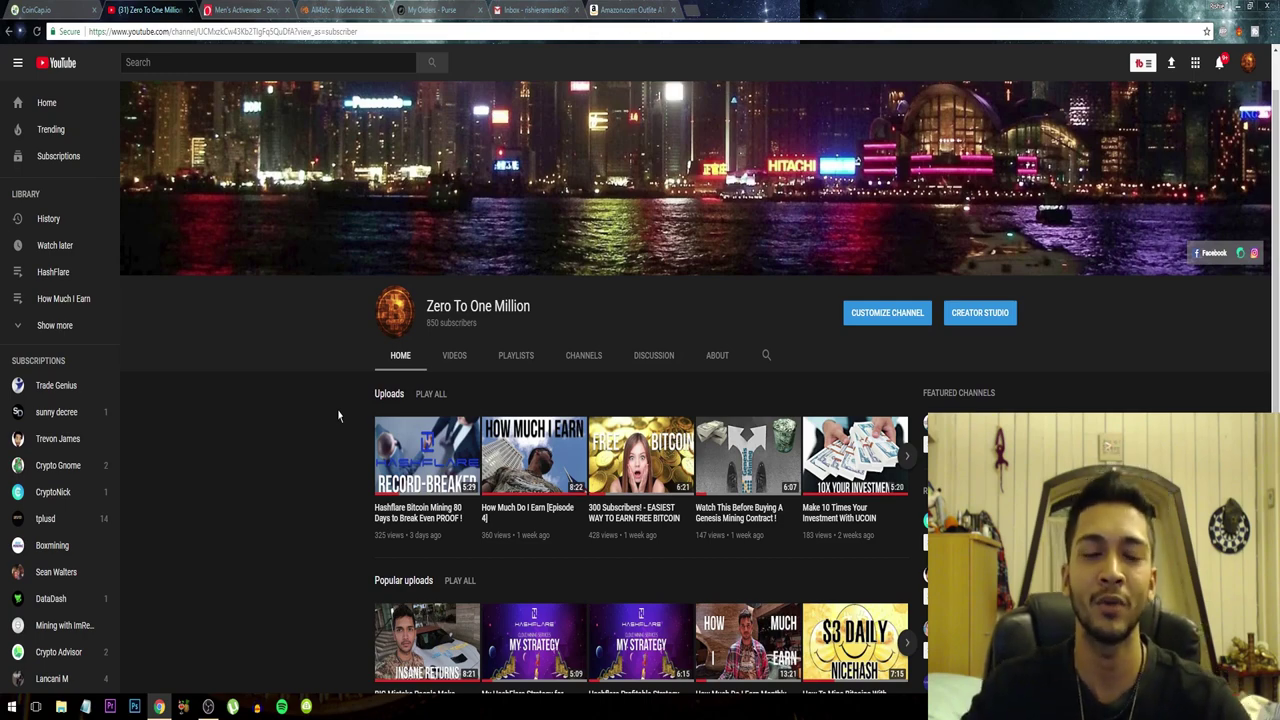
{"action": "scroll", "coordinate": [337, 409], "scroll_direction": "down", "scroll_amount": 3}
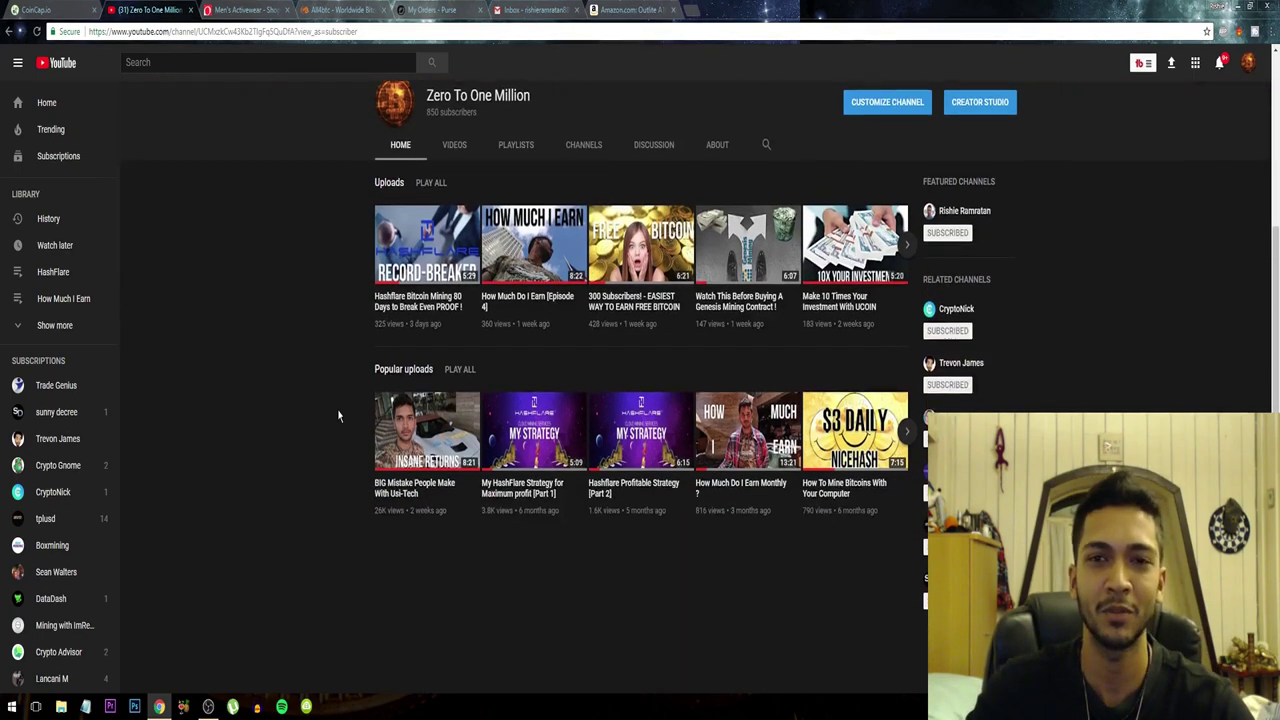
{"action": "scroll", "coordinate": [337, 409], "scroll_direction": "up", "scroll_amount": 3}
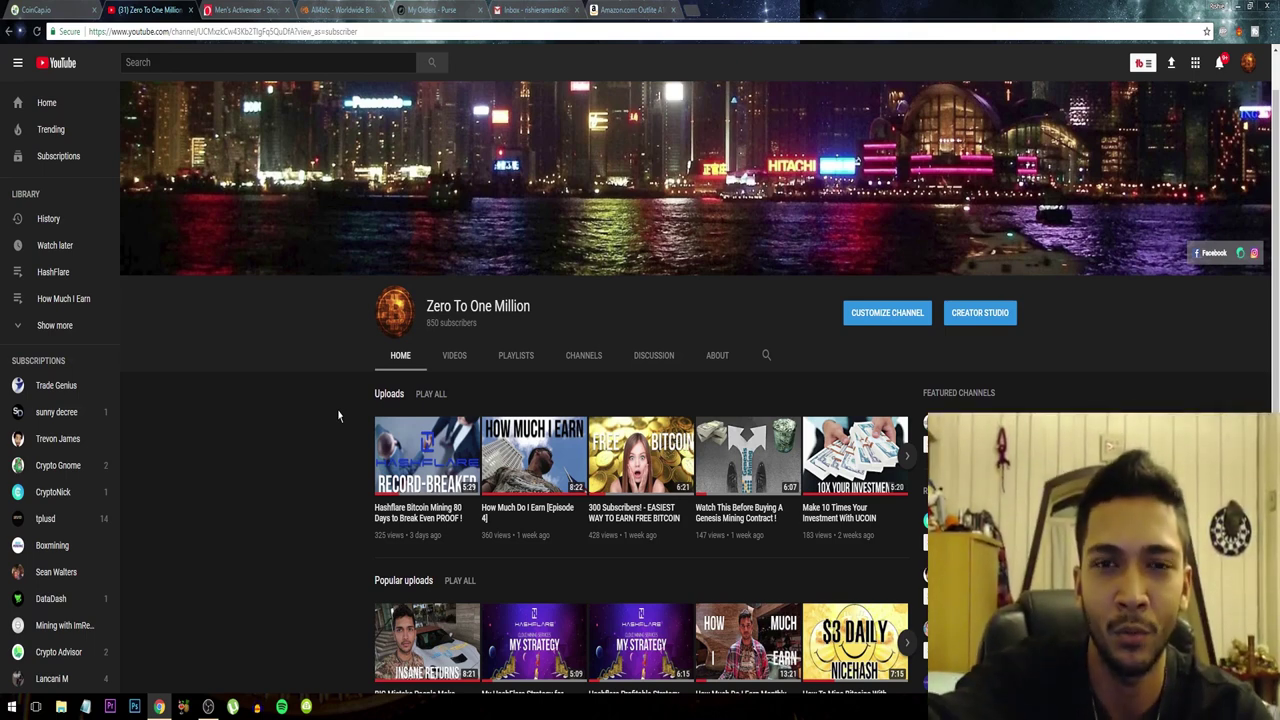
{"action": "left_click", "coordinate": [207, 707]}
{"action": "left_click", "coordinate": [207, 707]}
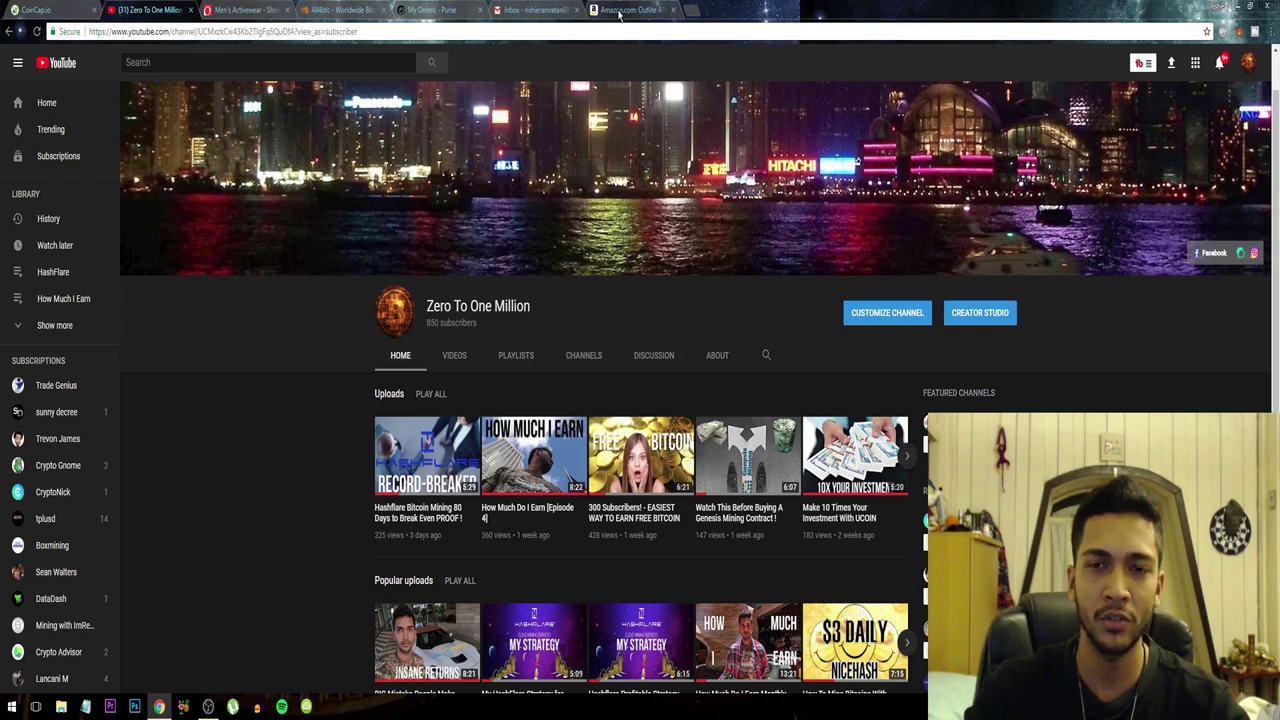
- Go back to Amazon's home page and open the $9.56 Outlite A100 flashlight from Trending deals
{"action": "left_click", "coordinate": [620, 12]}
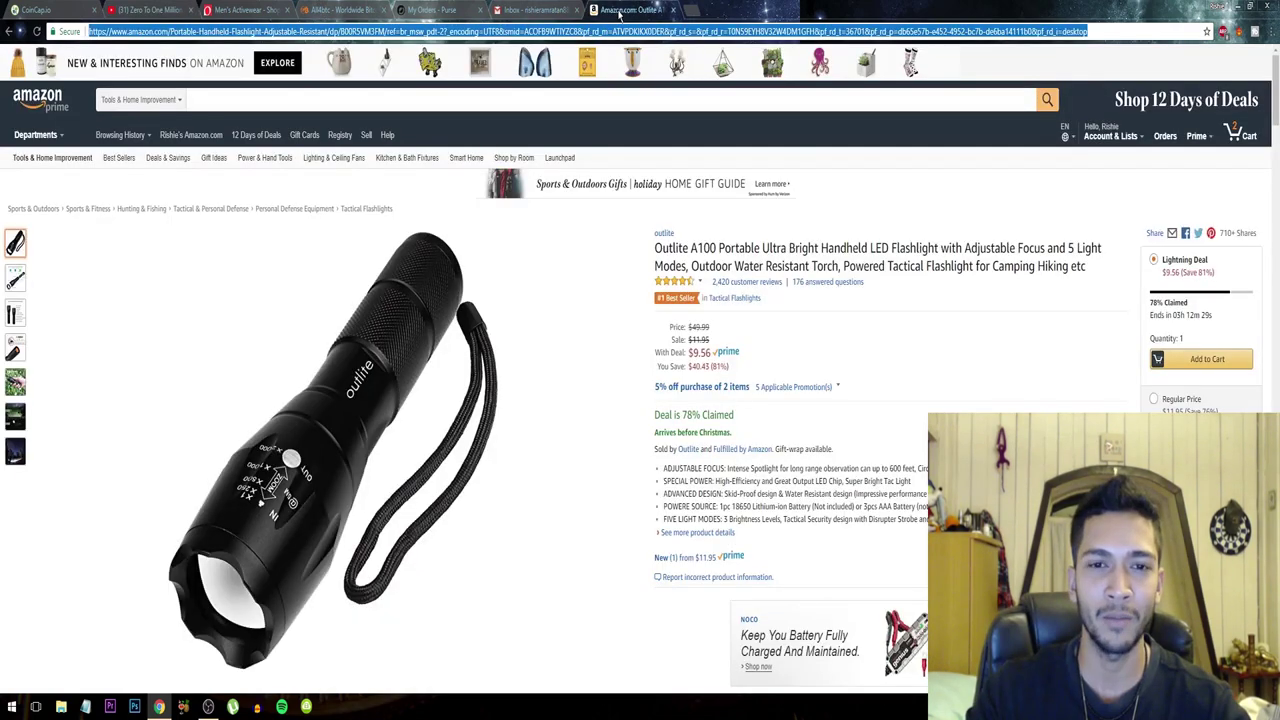
{"action": "left_click", "coordinate": [9, 31]}
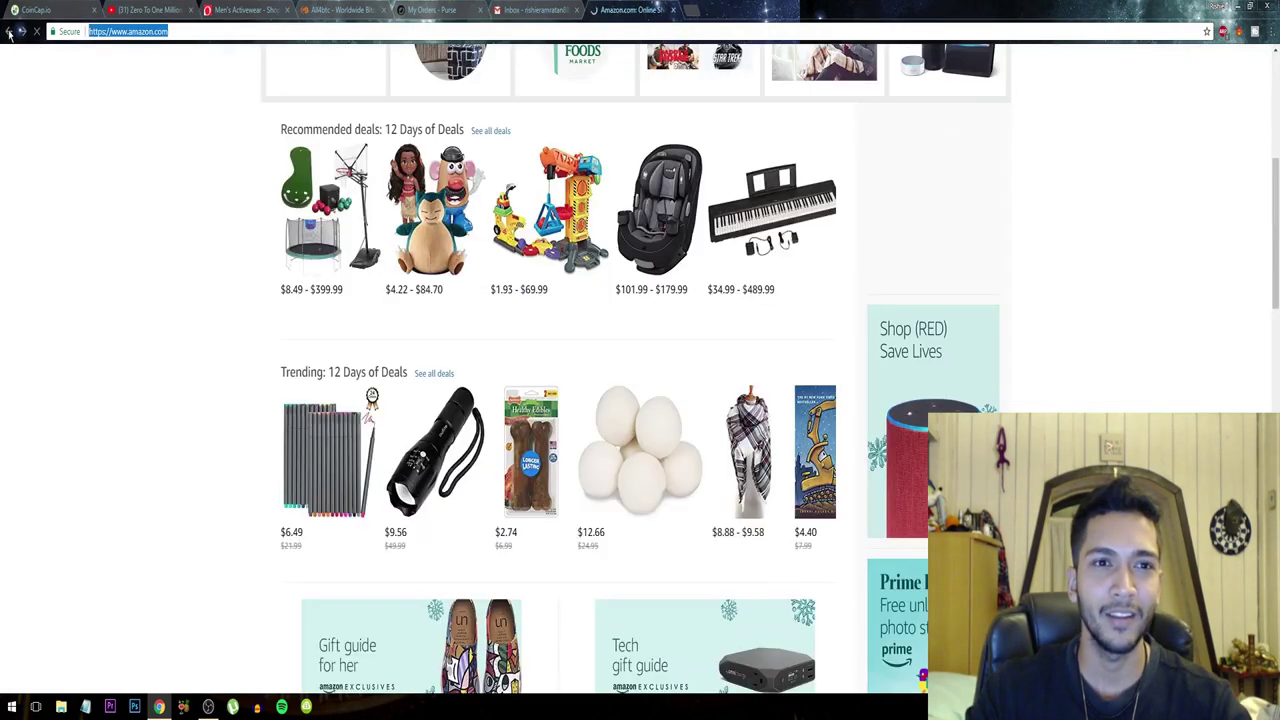
{"action": "scroll", "coordinate": [54, 105], "scroll_direction": "up", "scroll_amount": 5}
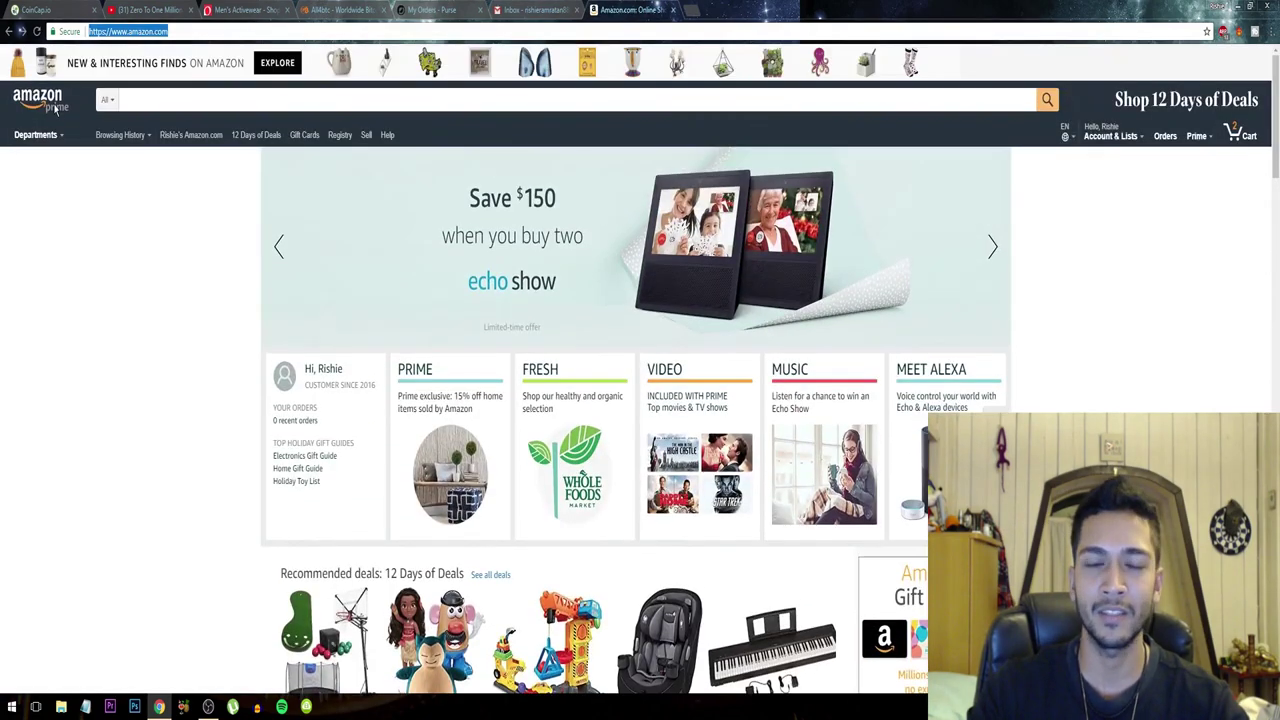
{"action": "scroll", "coordinate": [114, 159], "scroll_direction": "down", "scroll_amount": 4}
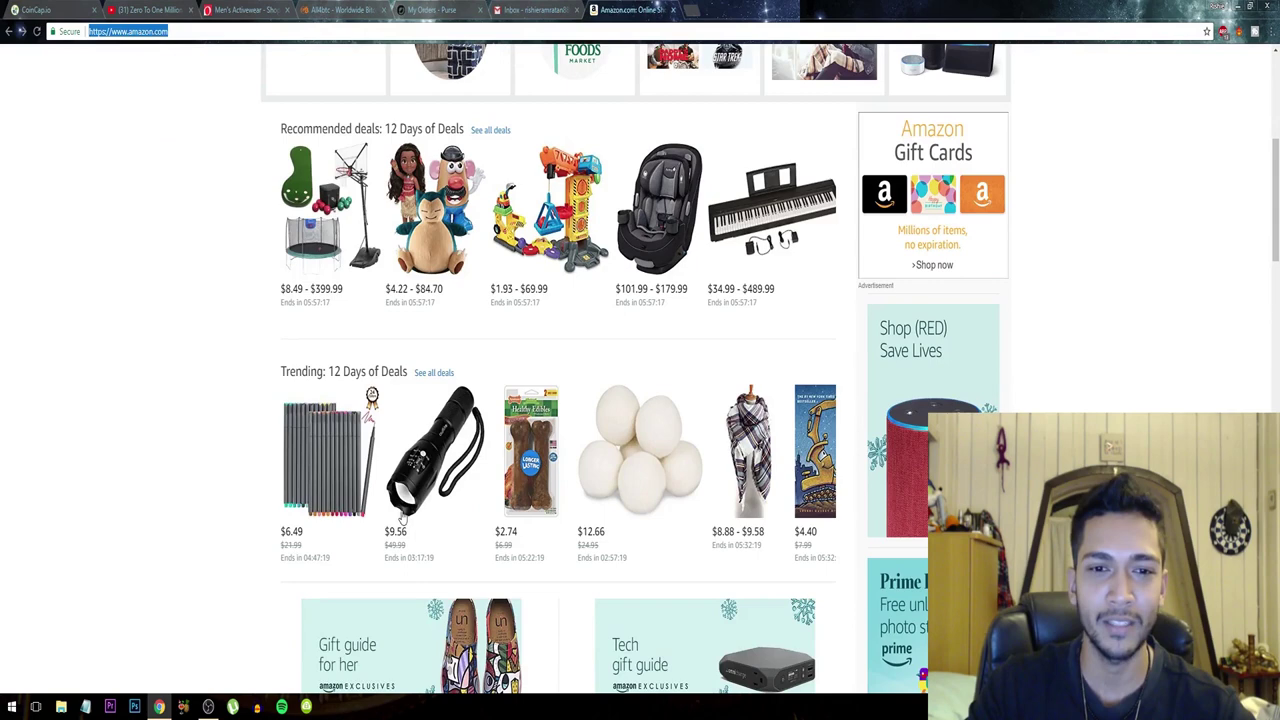
{"action": "left_click", "coordinate": [428, 478]}
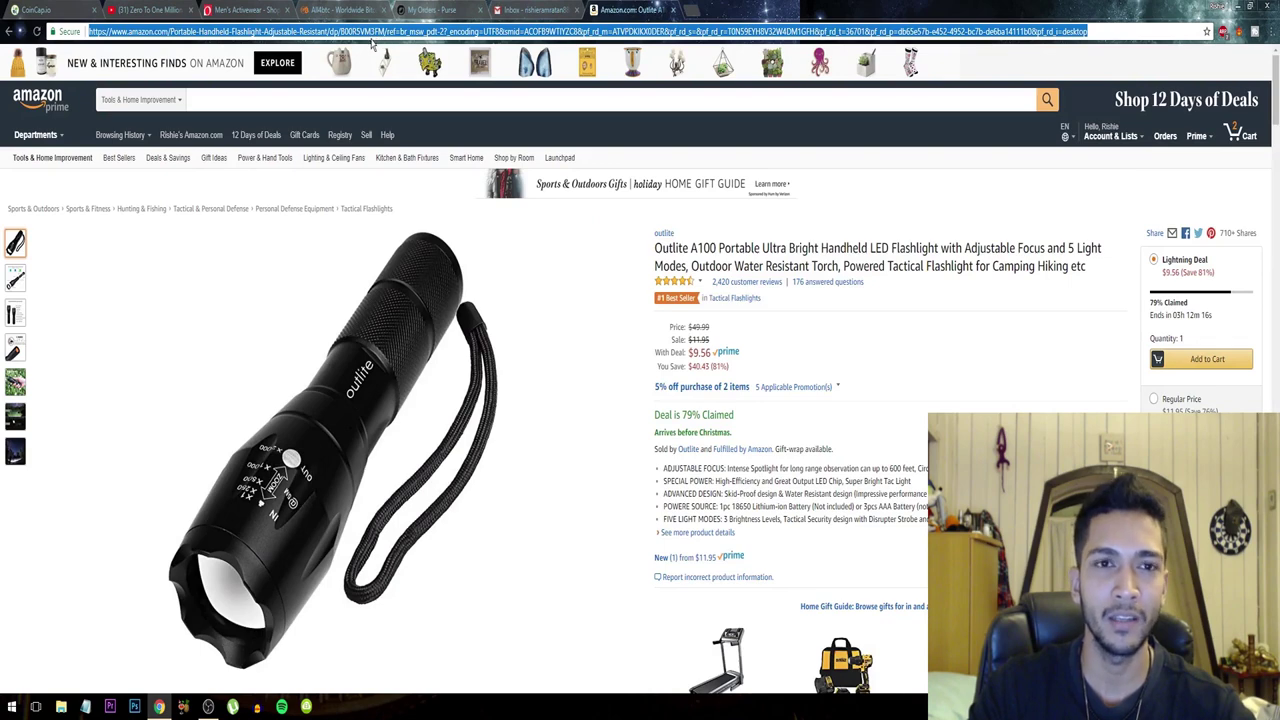
- Search Purse for the pasted Amazon flashlight link, then return to the one-item all4btc order
{"action": "left_click", "coordinate": [328, 9]}
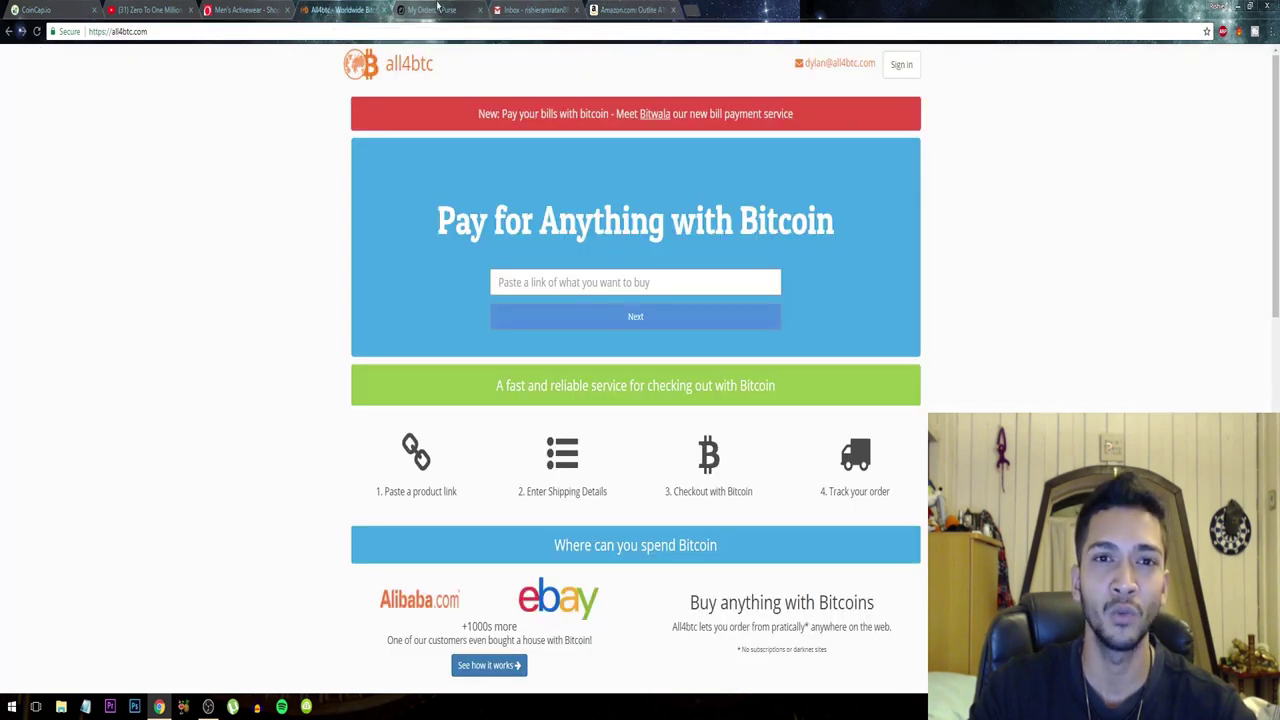
{"action": "left_click", "coordinate": [440, 10]}
{"action": "left_click", "coordinate": [350, 9]}
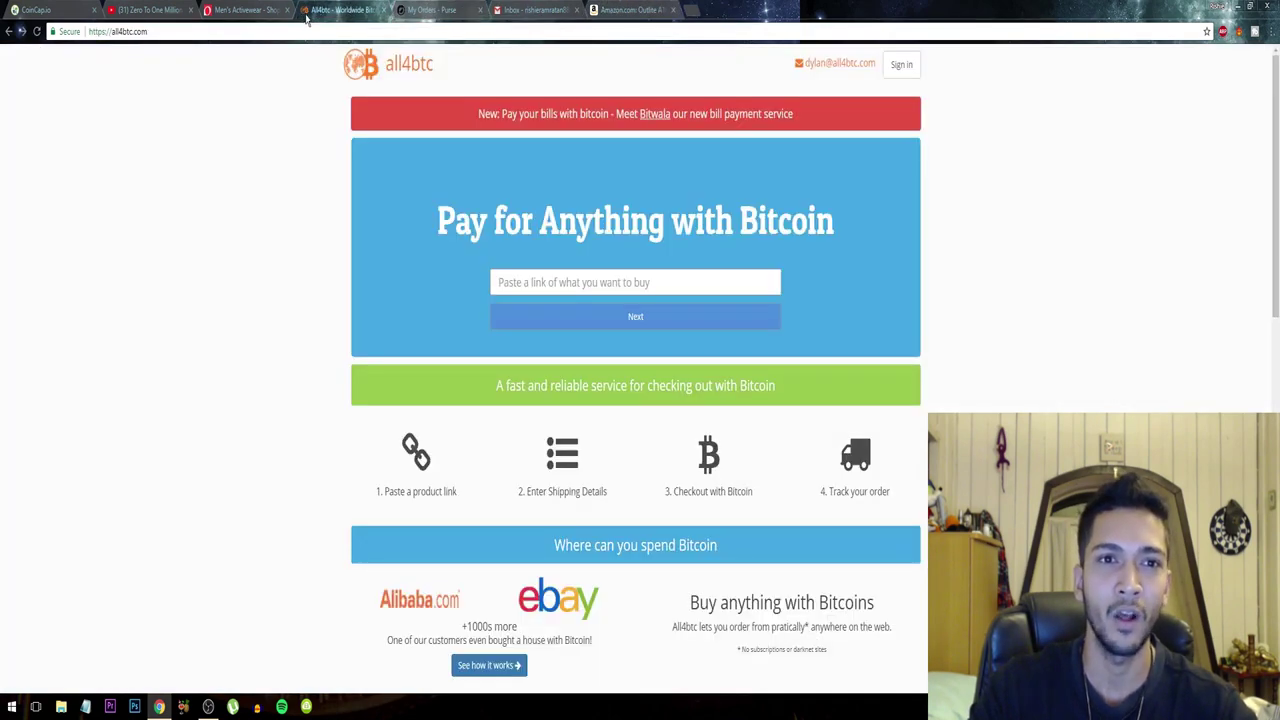
{"action": "left_click", "coordinate": [396, 10]}
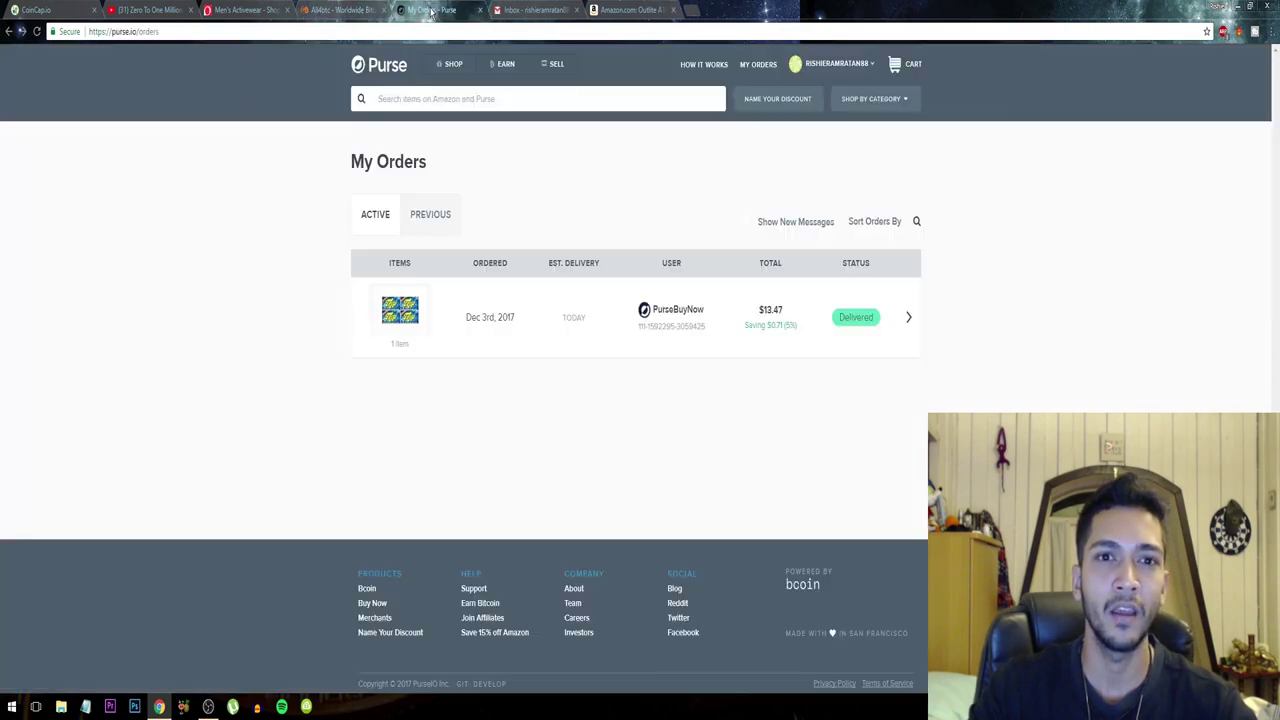
{"action": "key", "text": "ctrl+v"}
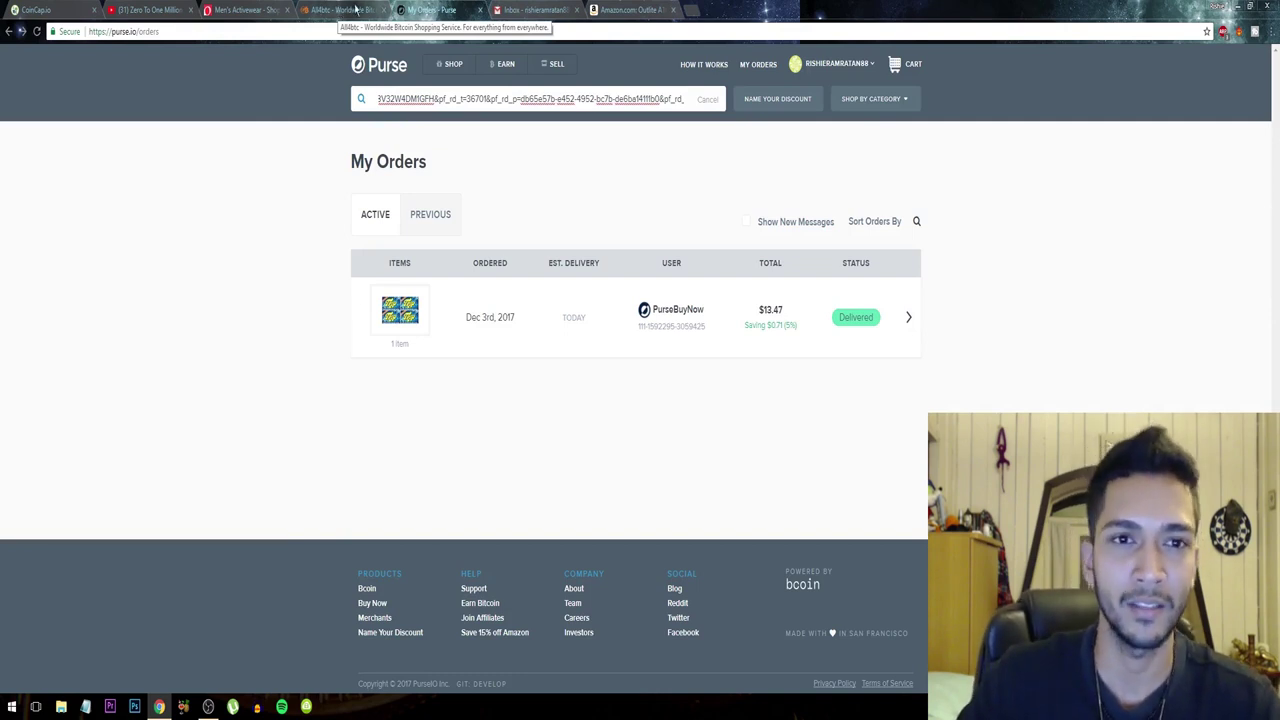
{"action": "left_click", "coordinate": [361, 99]}
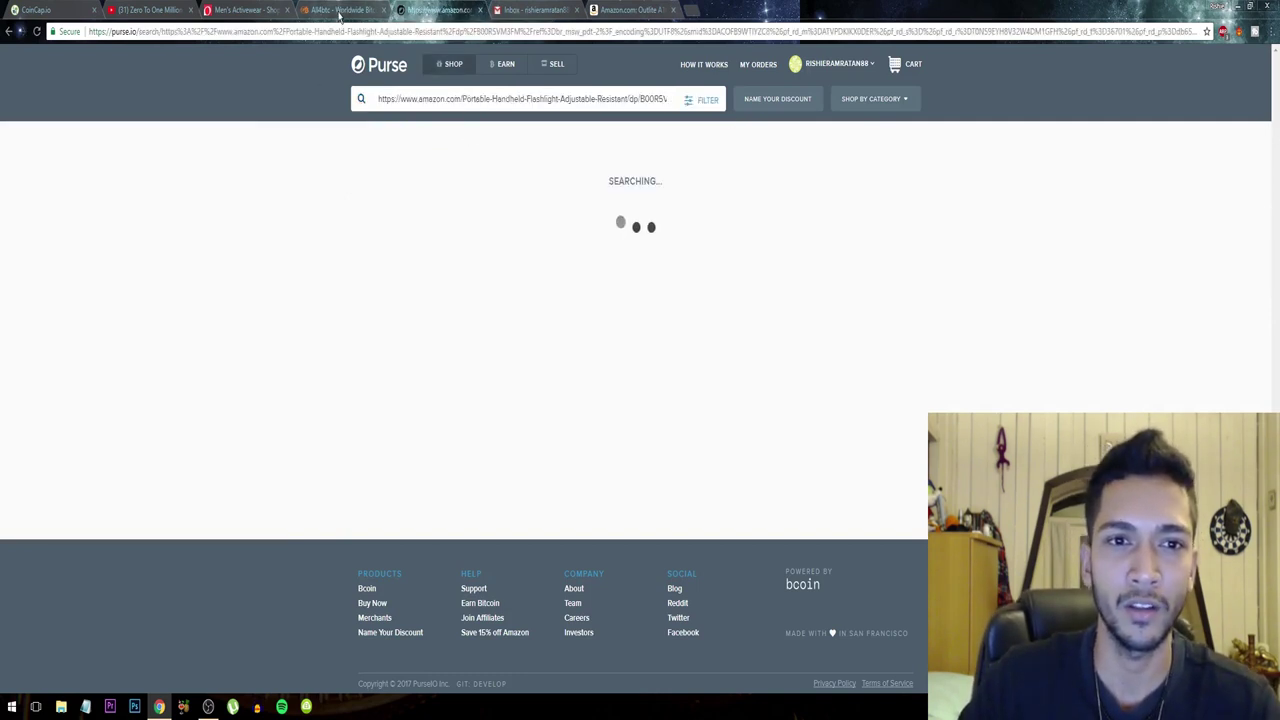
{"action": "left_click", "coordinate": [340, 14]}
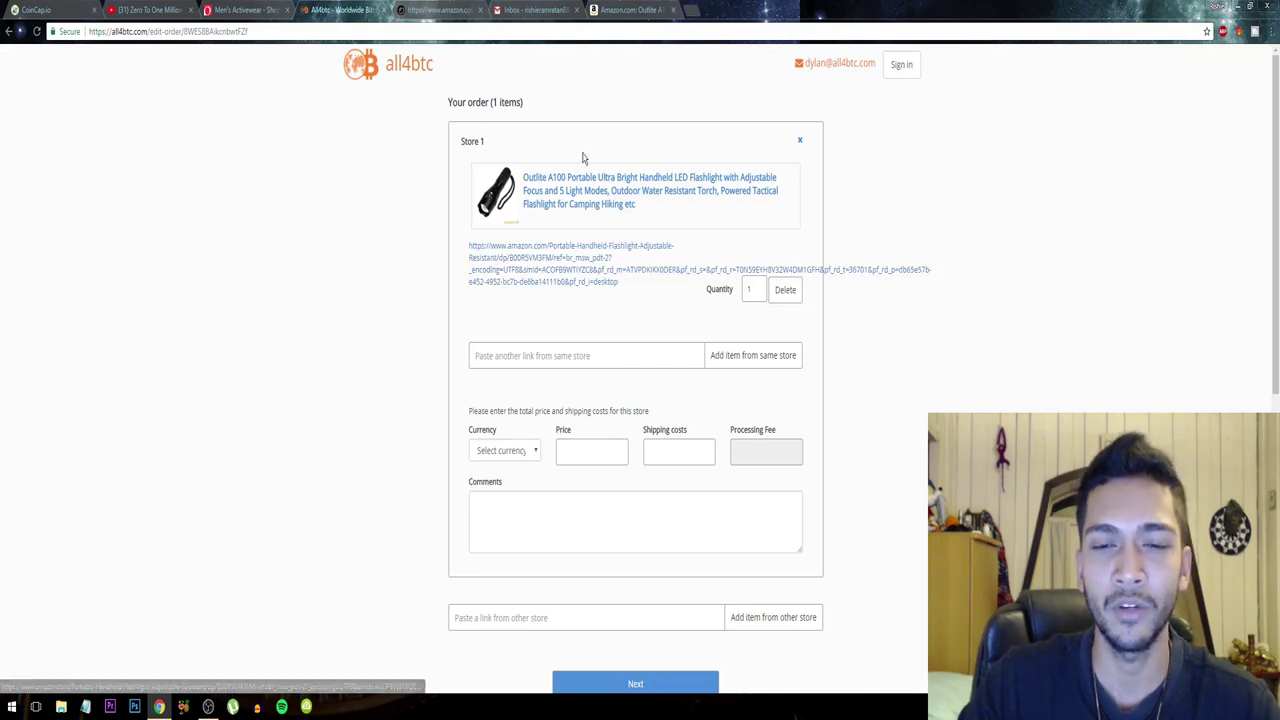
- Choose USD as the all4btc order currency, then compare Purse's $11.35 flashlight result
{"action": "left_click_drag", "start_coordinate": [449, 140], "coordinate": [640, 260]}
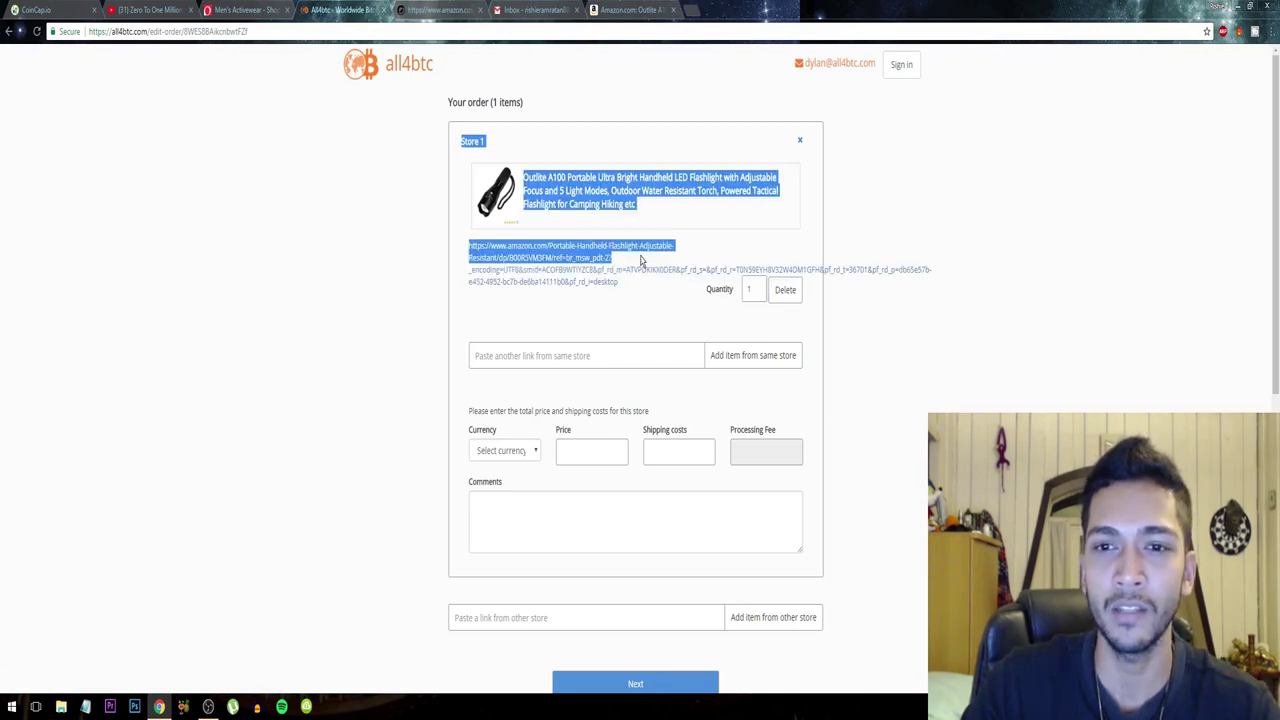
{"action": "left_click", "coordinate": [987, 223]}
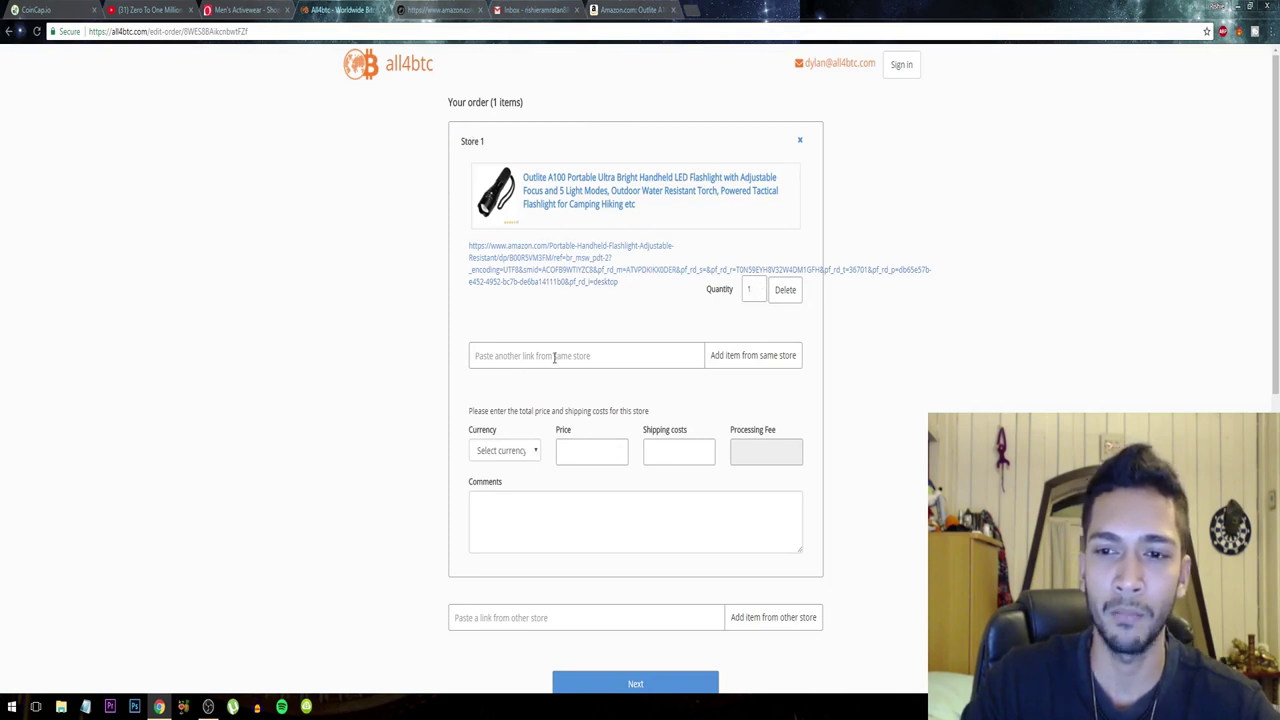
{"action": "scroll", "coordinate": [546, 350], "scroll_direction": "down", "scroll_amount": 1}
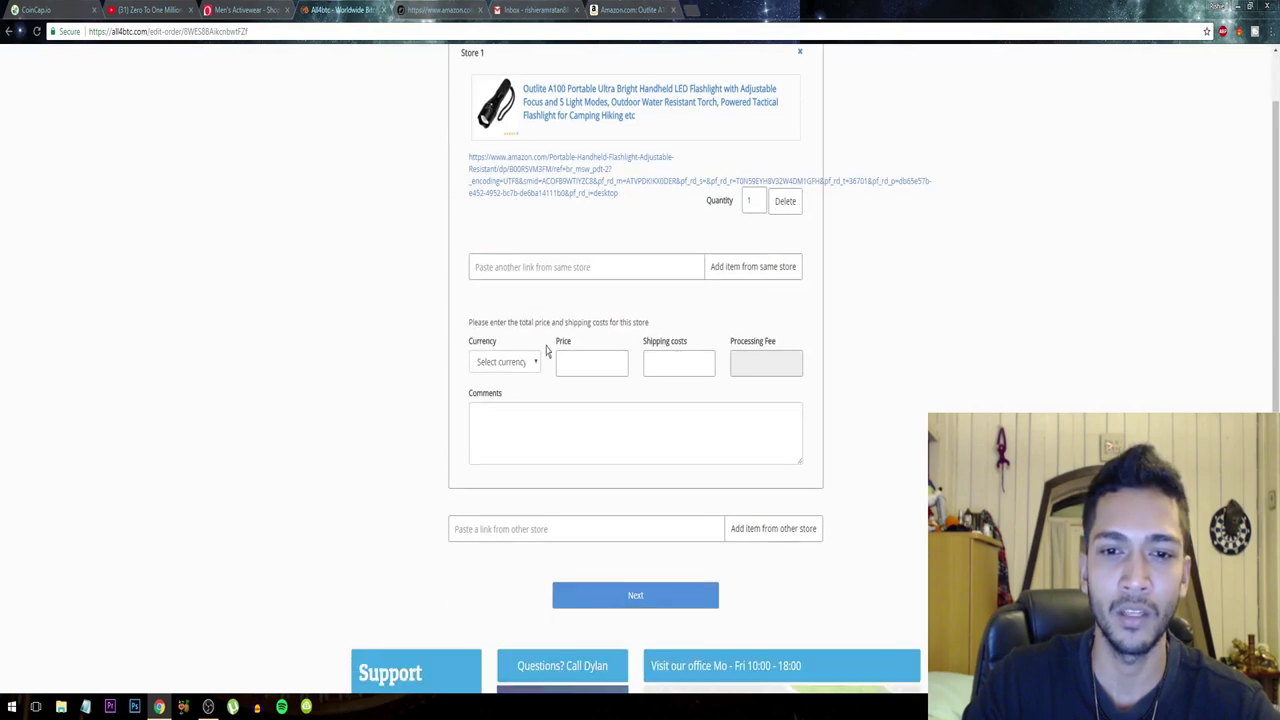
{"action": "left_click", "coordinate": [514, 366]}
{"action": "left_click", "coordinate": [503, 407]}
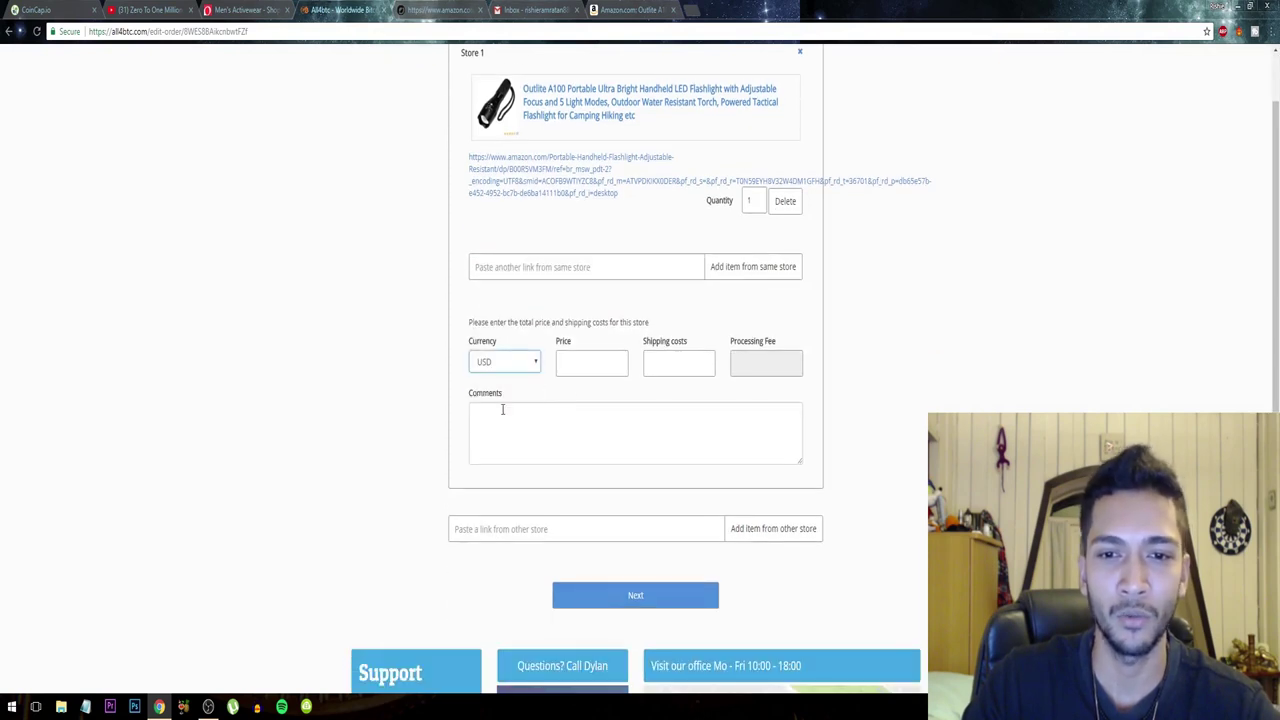
{"action": "left_click", "coordinate": [573, 365]}
{"action": "left_click", "coordinate": [657, 366]}
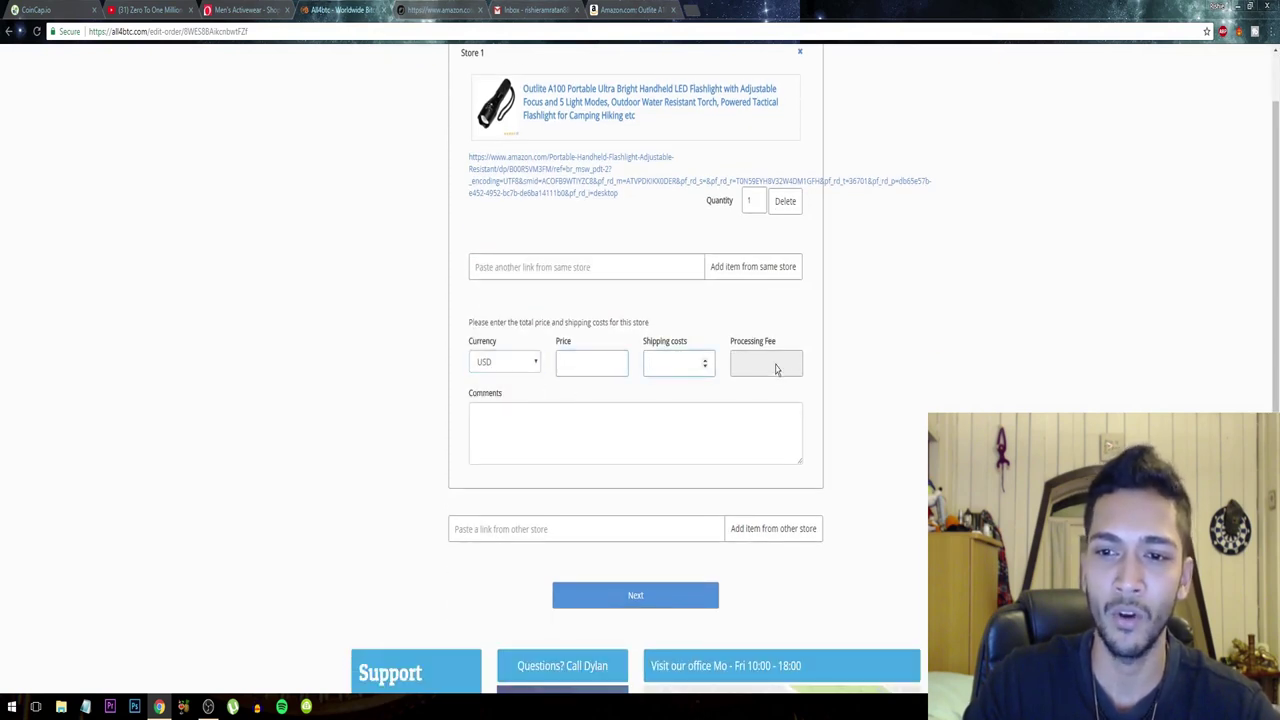
{"action": "left_click", "coordinate": [519, 437]}
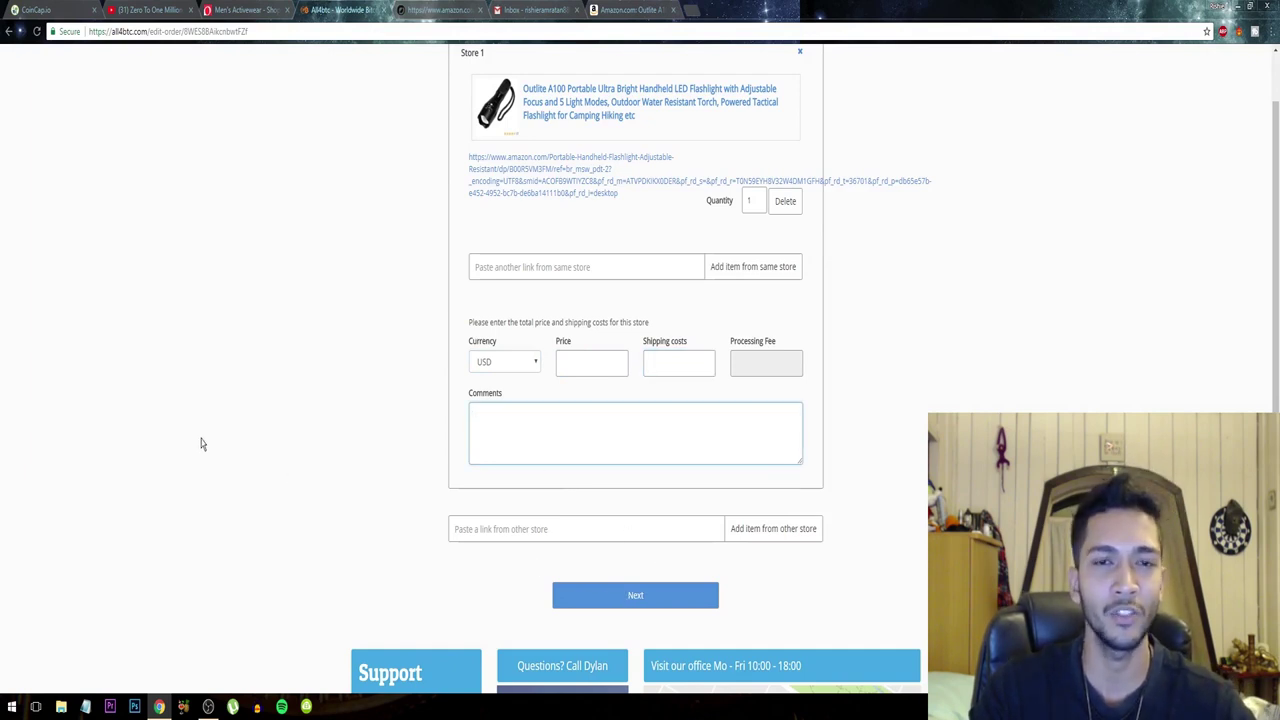
{"action": "left_click", "coordinate": [442, 10]}
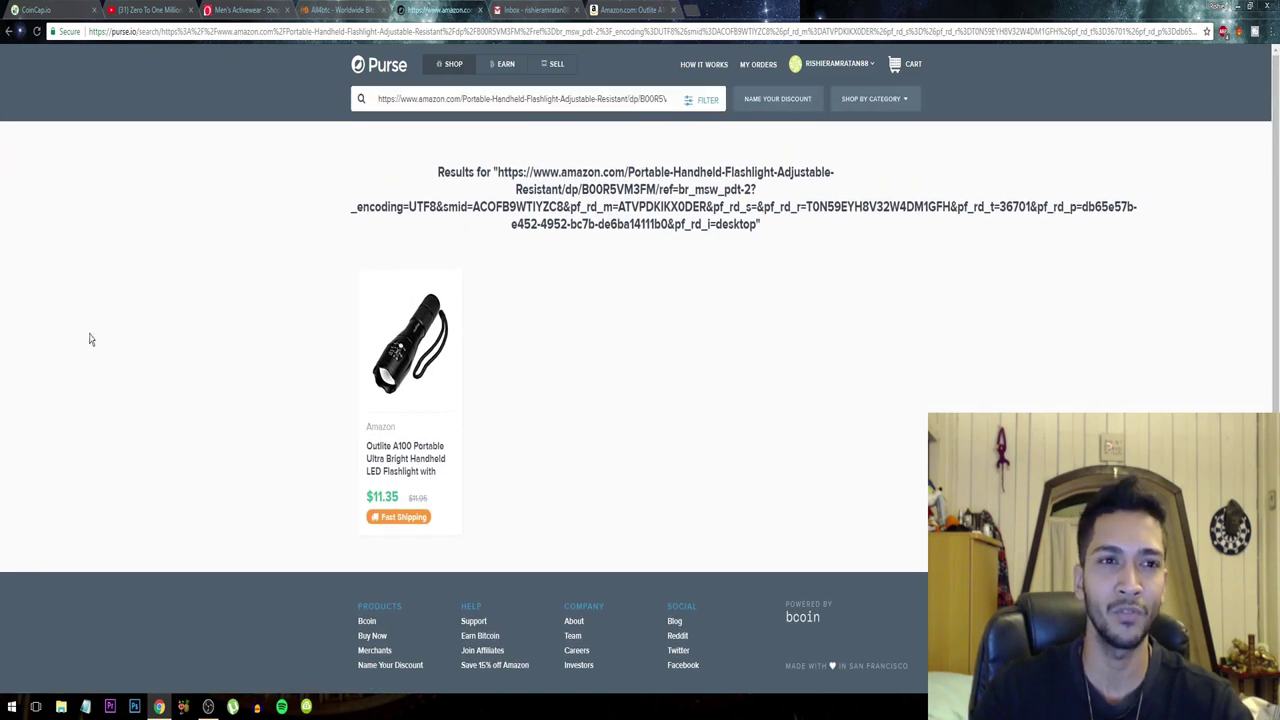
- Open the Outlite A100 product page, highlight its $11.35 price, and close the duplicate tab
{"action": "left_click", "coordinate": [818, 66]}
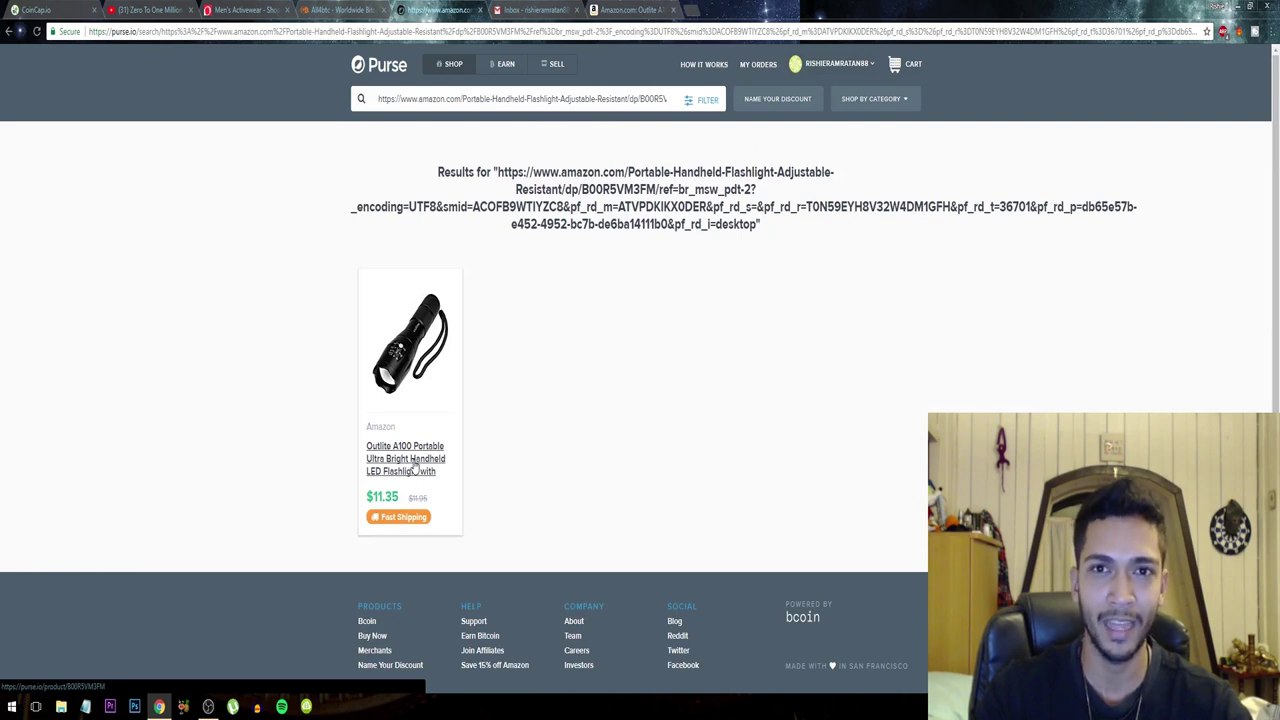
{"action": "middle_click", "coordinate": [415, 465]}
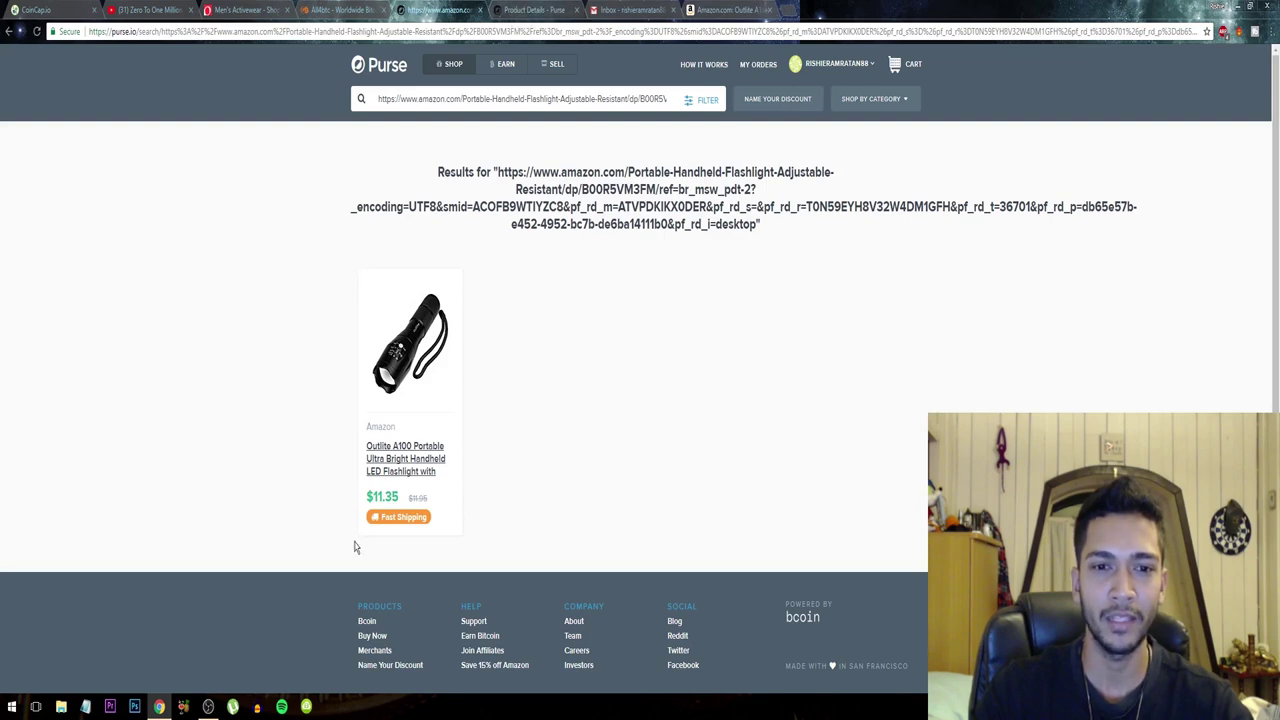
{"action": "left_click", "coordinate": [426, 384]}
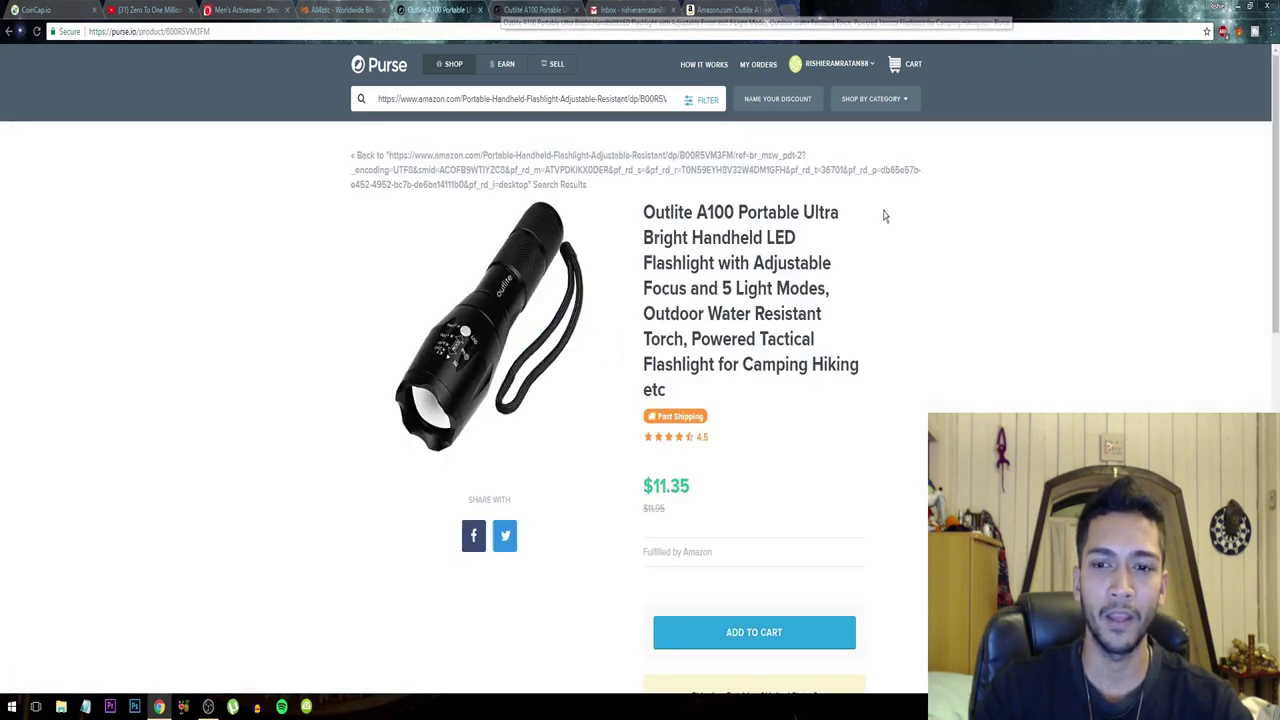
{"action": "scroll", "coordinate": [850, 280], "scroll_direction": "down", "scroll_amount": 2}
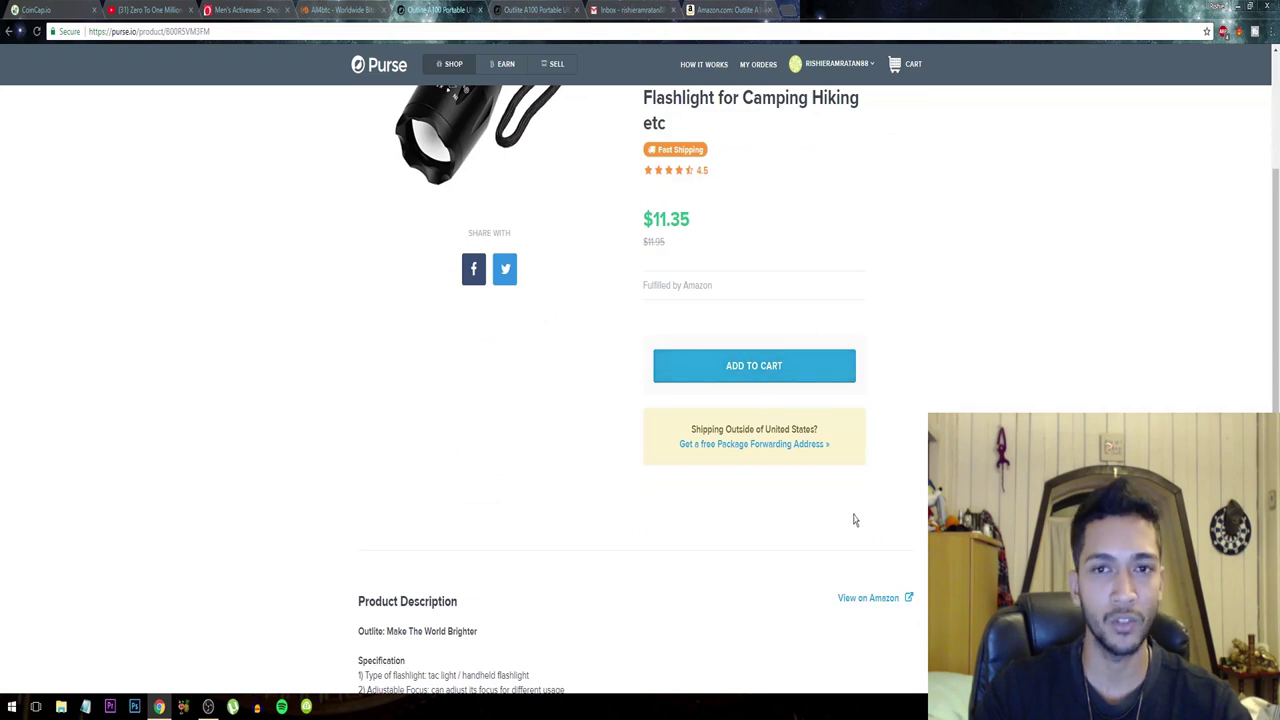
{"action": "scroll", "coordinate": [854, 520], "scroll_direction": "up", "scroll_amount": 3}
{"action": "left_click_drag", "start_coordinate": [636, 503], "coordinate": [709, 493]}
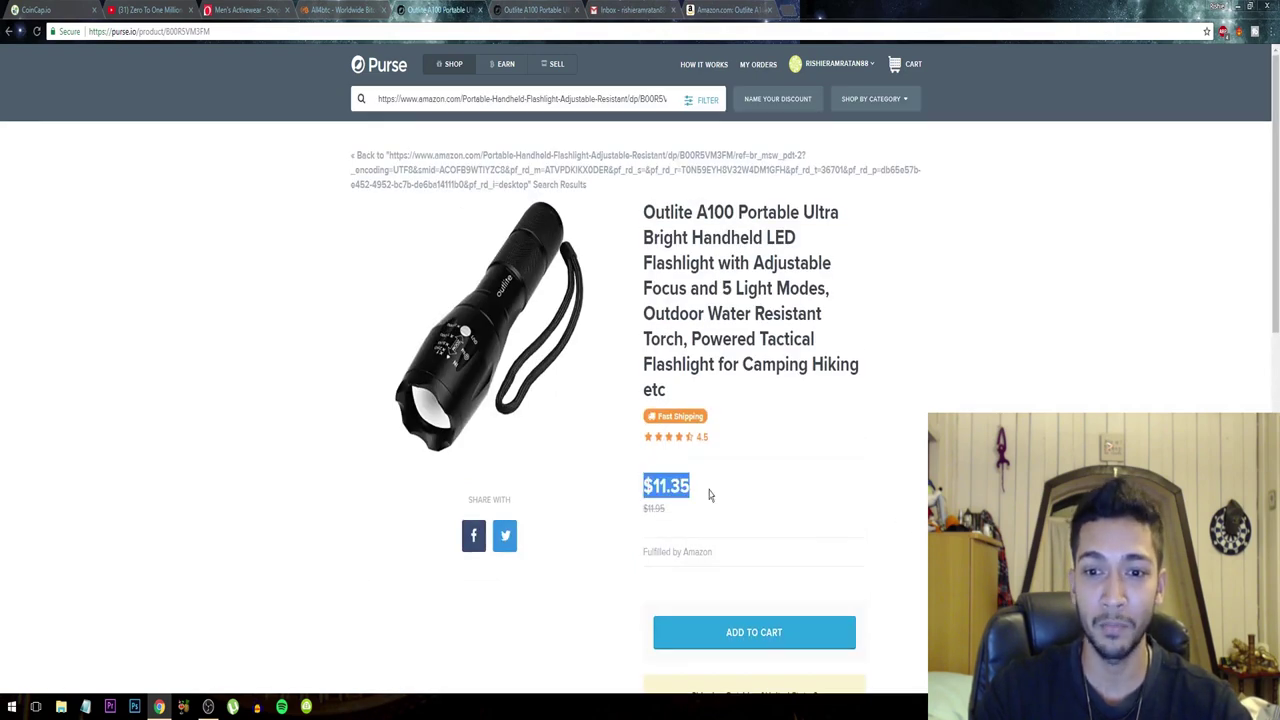
{"action": "left_click", "coordinate": [711, 495]}
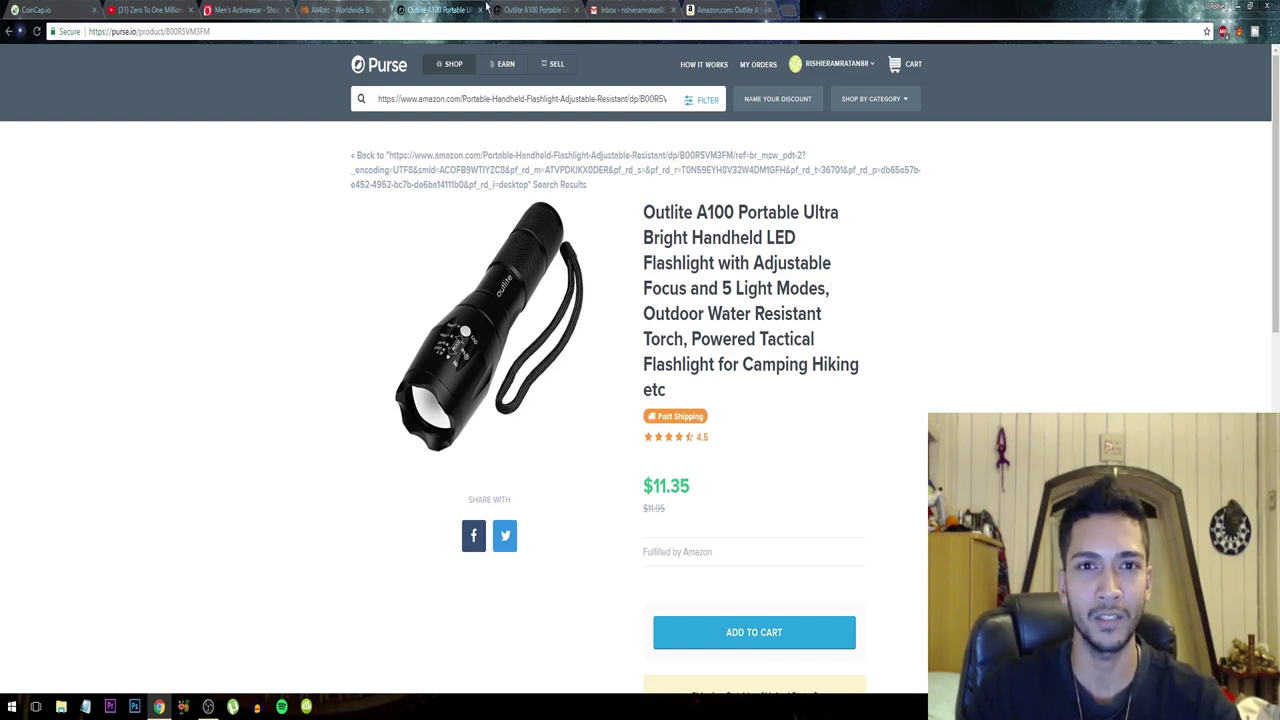
{"action": "middle_click", "coordinate": [435, 10]}
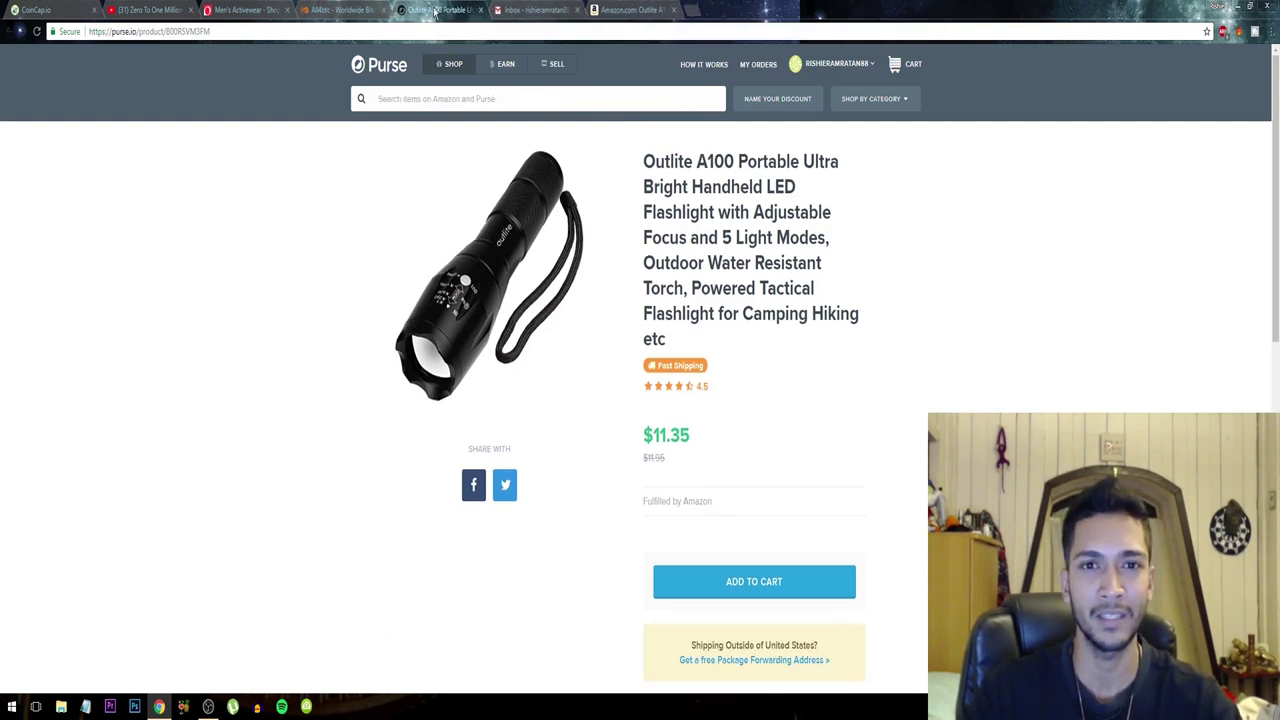
- Open the delivered order from My Orders and highlight the Trip Clear rolling papers title
{"action": "left_click", "coordinate": [760, 72]}
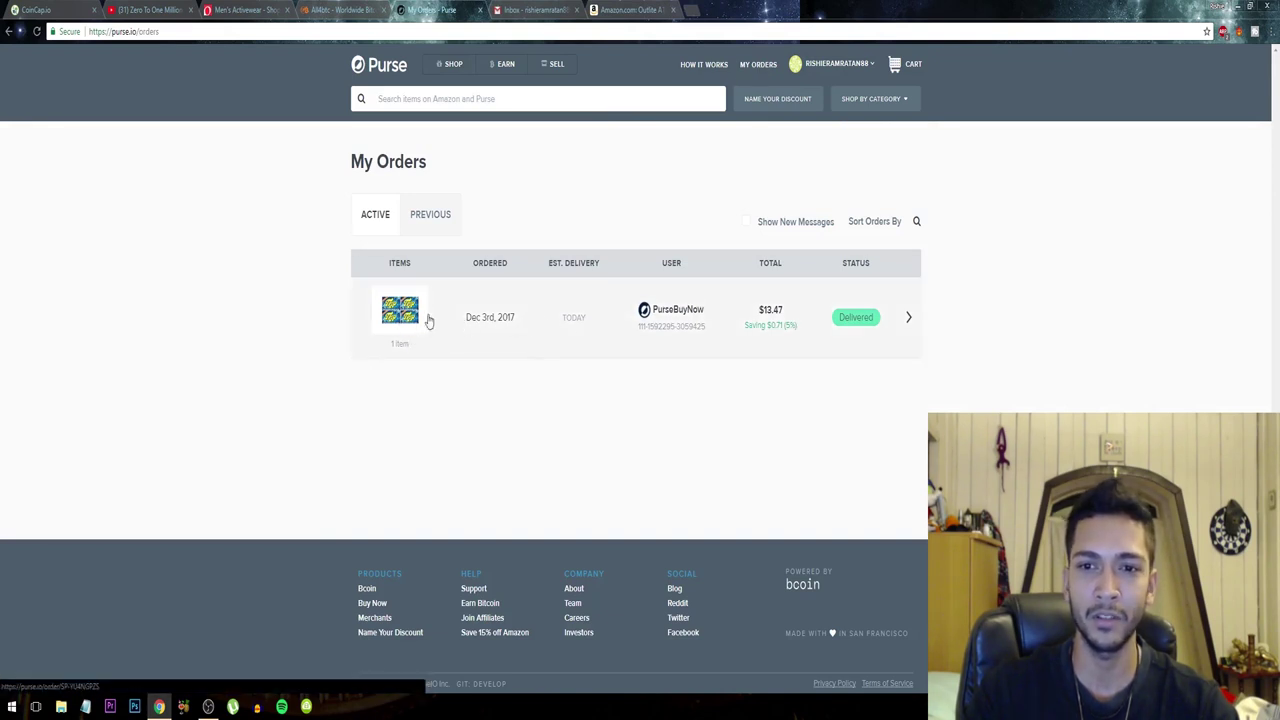
{"action": "left_click", "coordinate": [687, 318]}
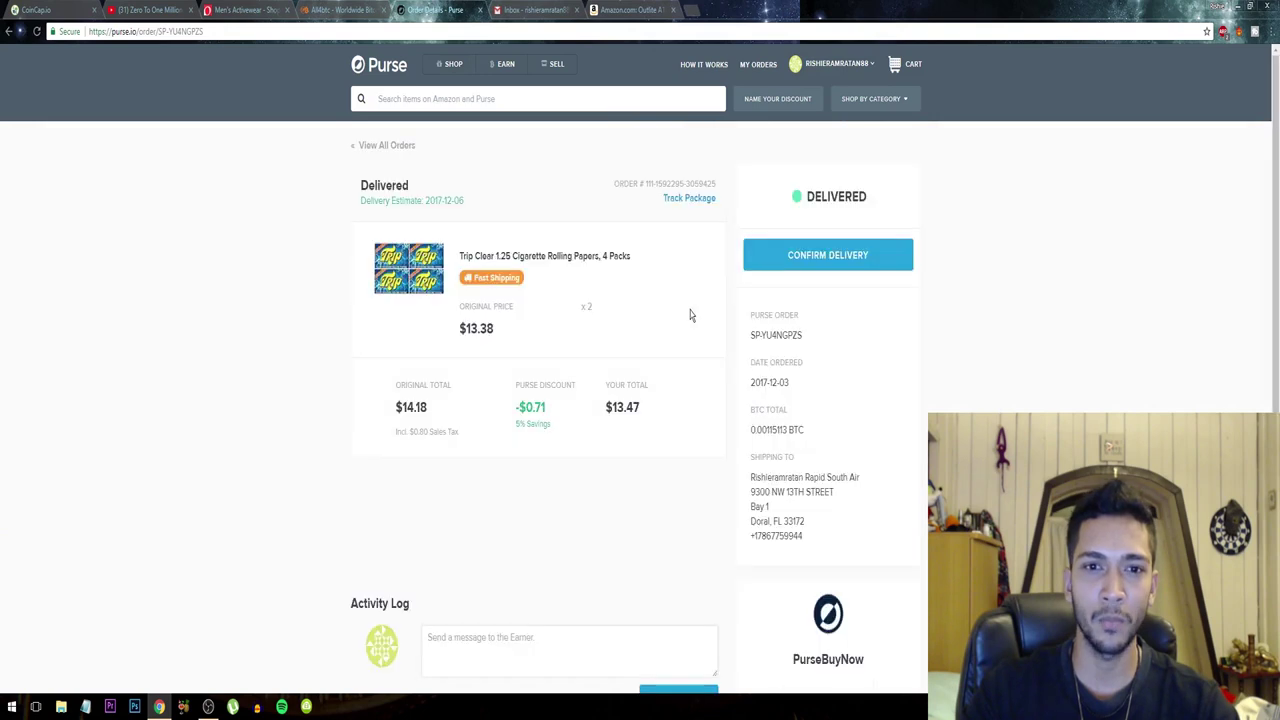
{"action": "left_click_drag", "start_coordinate": [462, 260], "coordinate": [627, 256]}
{"action": "left_click", "coordinate": [627, 254]}
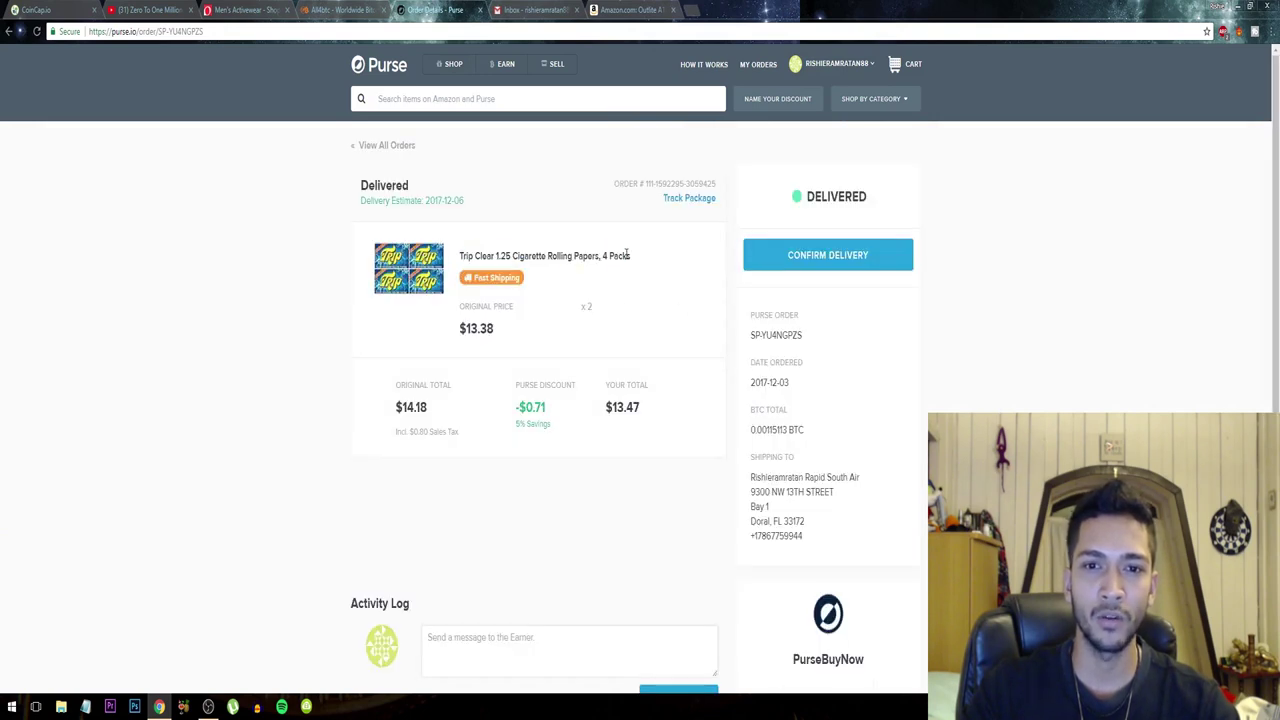
- Scroll through the order details: two packs totalling $13.47 after a $0.71 discount
{"action": "scroll", "coordinate": [578, 268], "scroll_direction": "down", "scroll_amount": 3}
{"action": "scroll", "coordinate": [569, 269], "scroll_direction": "up", "scroll_amount": 2}
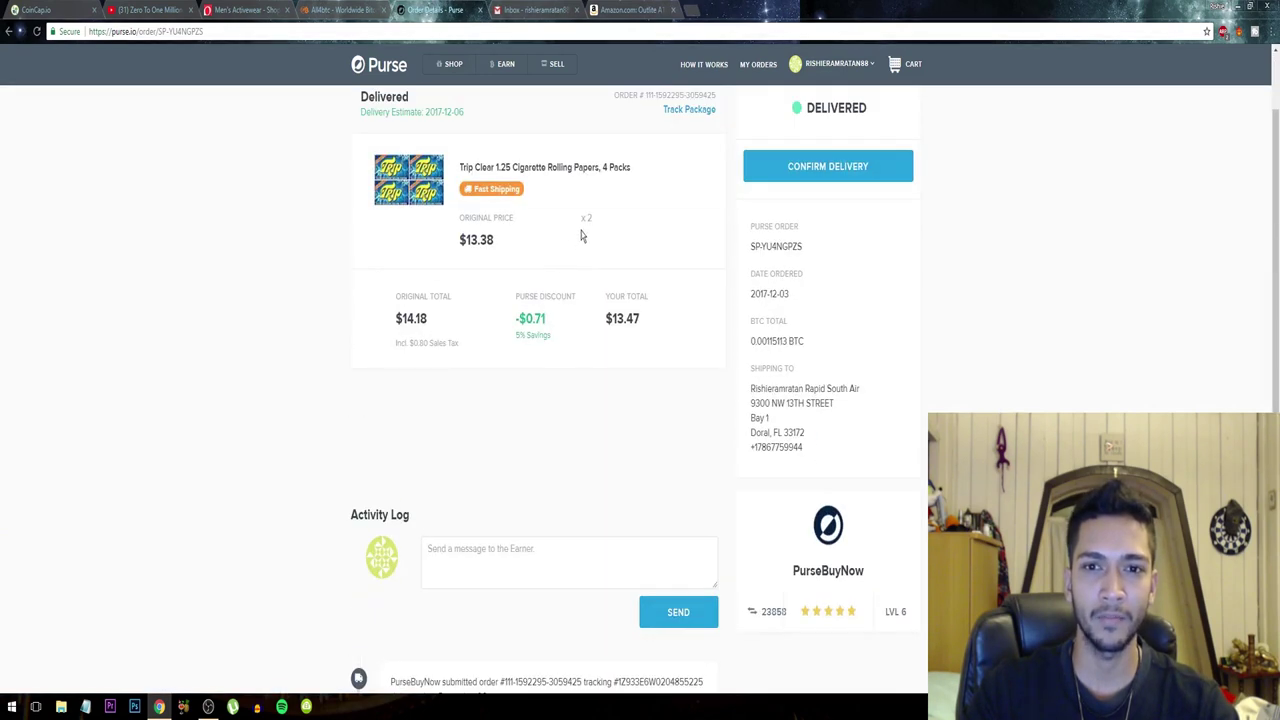
{"action": "left_click", "coordinate": [644, 251]}
{"action": "scroll", "coordinate": [600, 290], "scroll_direction": "up", "scroll_amount": 1}
{"action": "scroll", "coordinate": [620, 300], "scroll_direction": "down", "scroll_amount": 3}
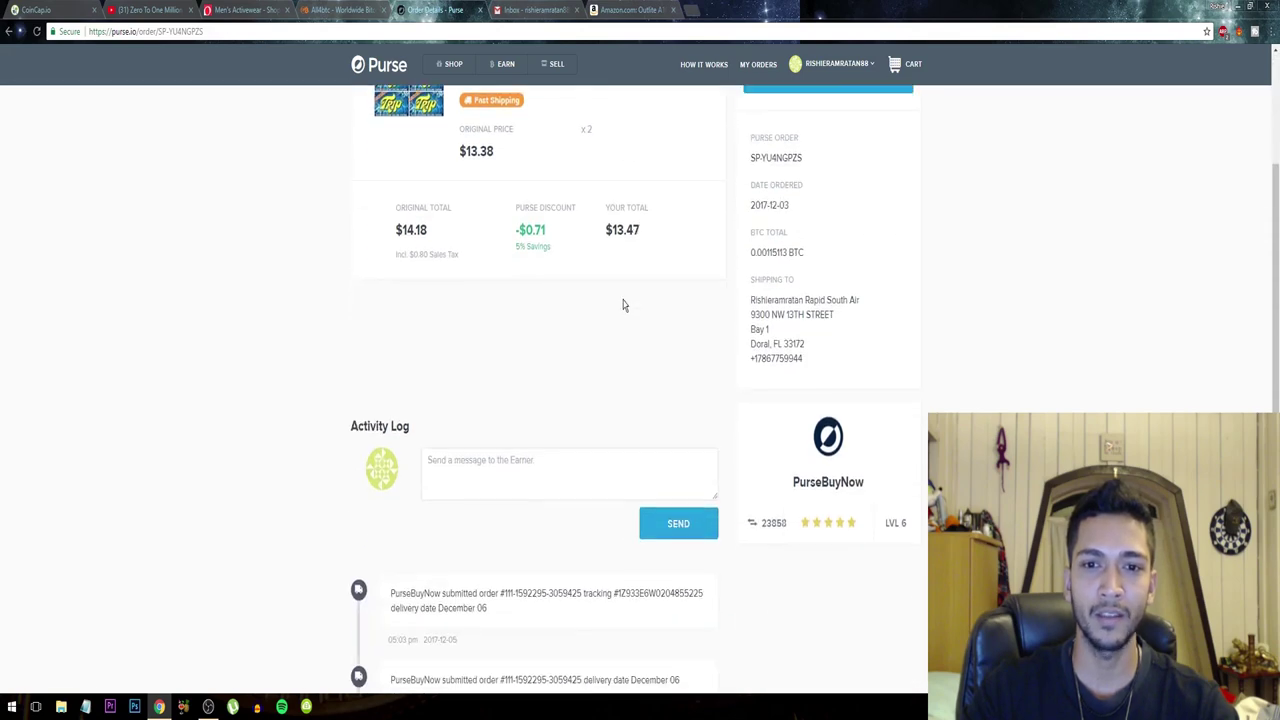
{"action": "scroll", "coordinate": [500, 360], "scroll_direction": "up", "scroll_amount": 3}
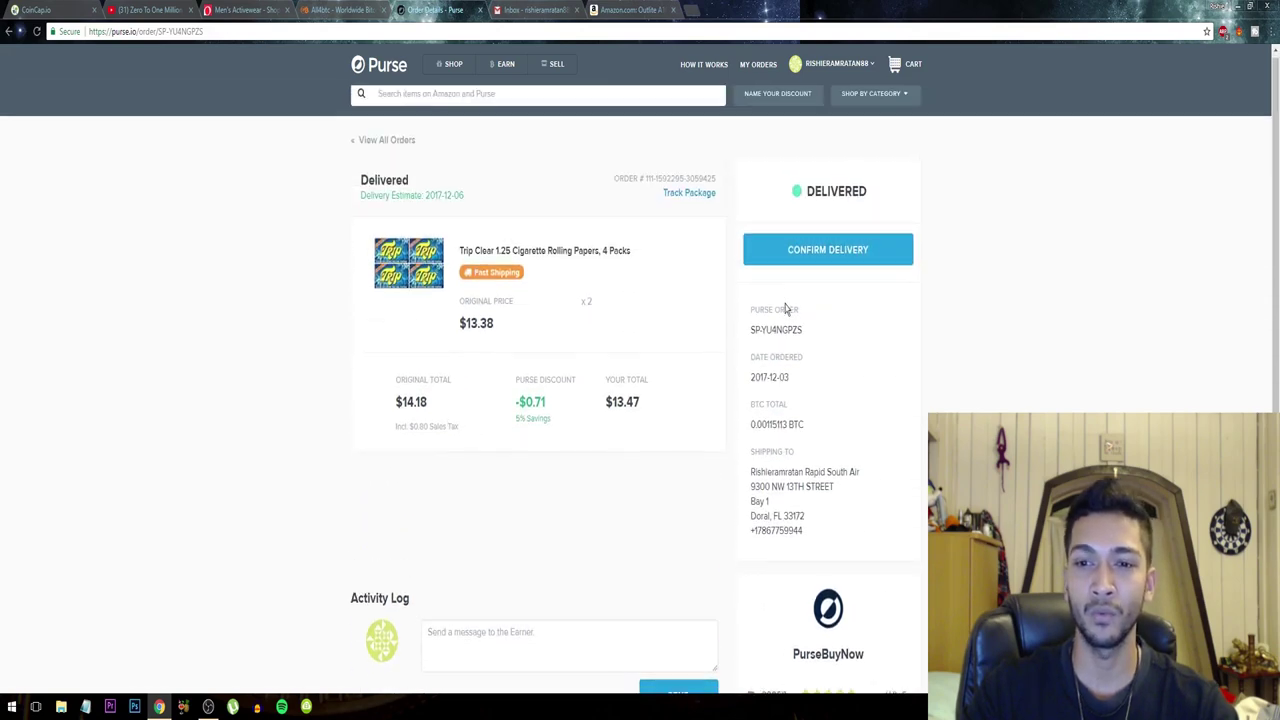
{"action": "scroll", "coordinate": [786, 308], "scroll_direction": "down", "scroll_amount": 3}
{"action": "scroll", "coordinate": [785, 310], "scroll_direction": "up", "scroll_amount": 3}
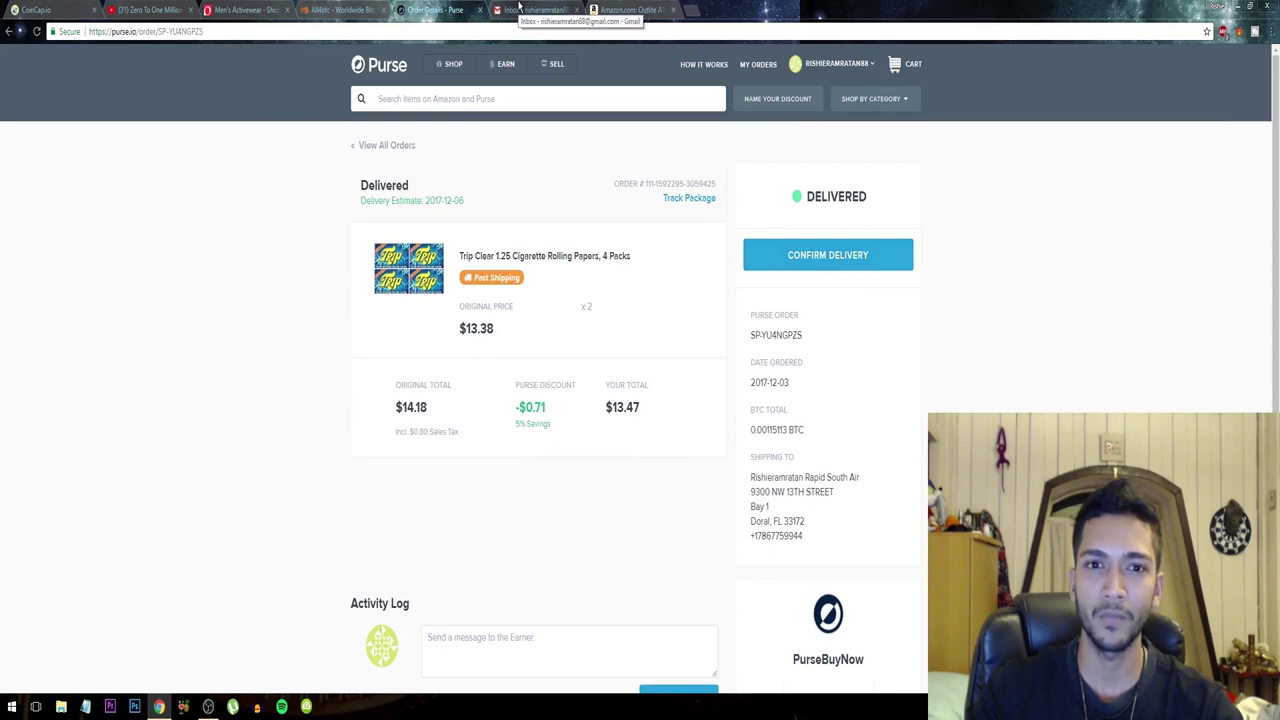
- Open Purse's 'Order delivered!' email in Gmail and highlight the escrow-release wording
{"action": "left_click", "coordinate": [519, 7]}
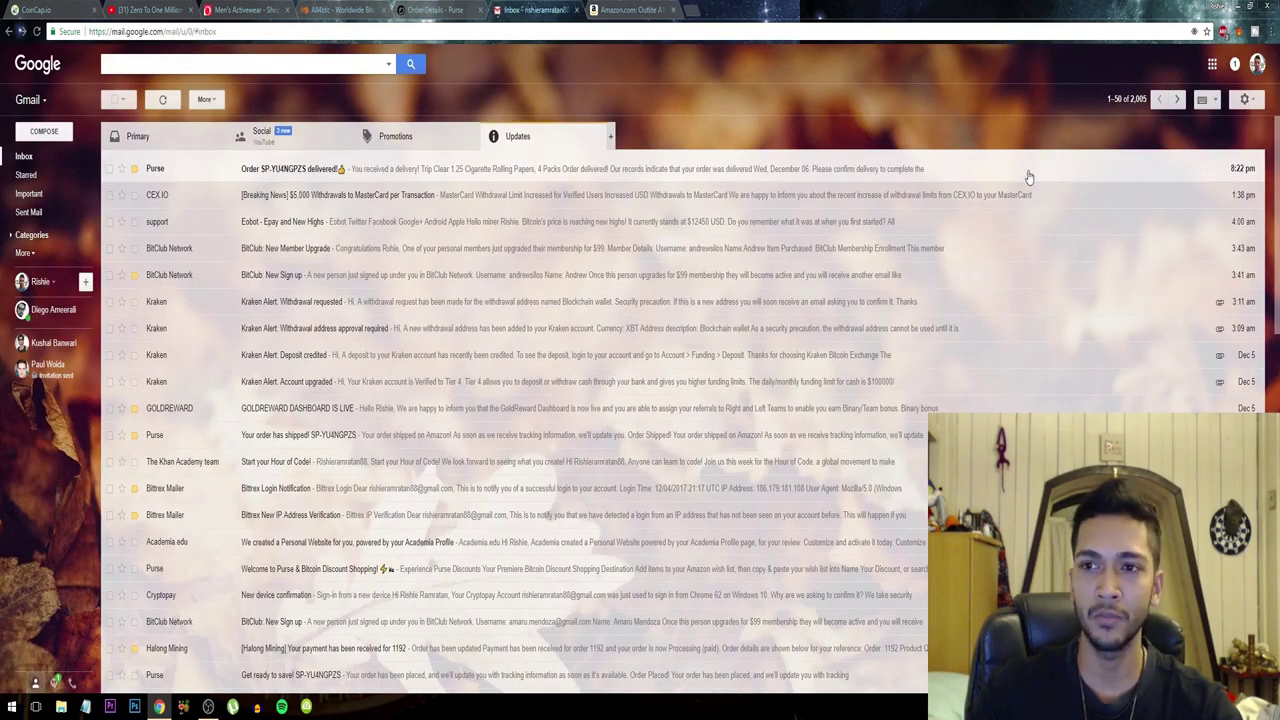
{"action": "left_click", "coordinate": [399, 172]}
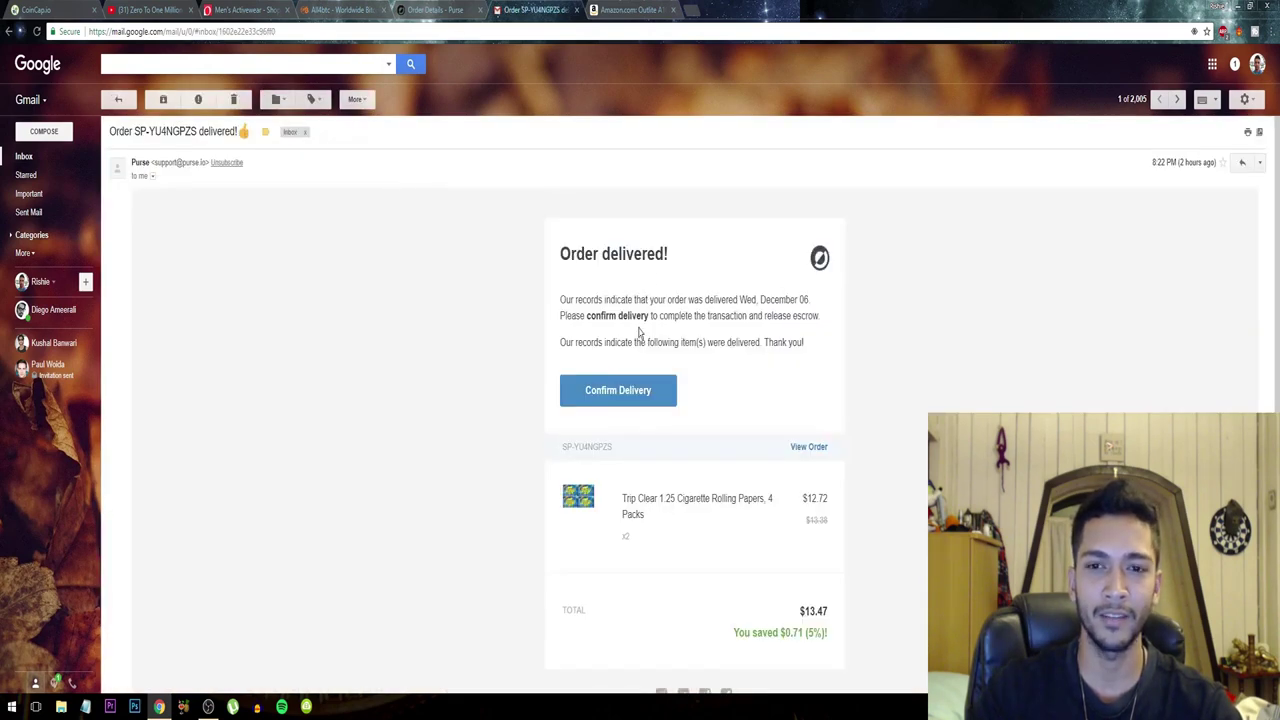
{"action": "left_click_drag", "start_coordinate": [761, 316], "coordinate": [816, 316]}
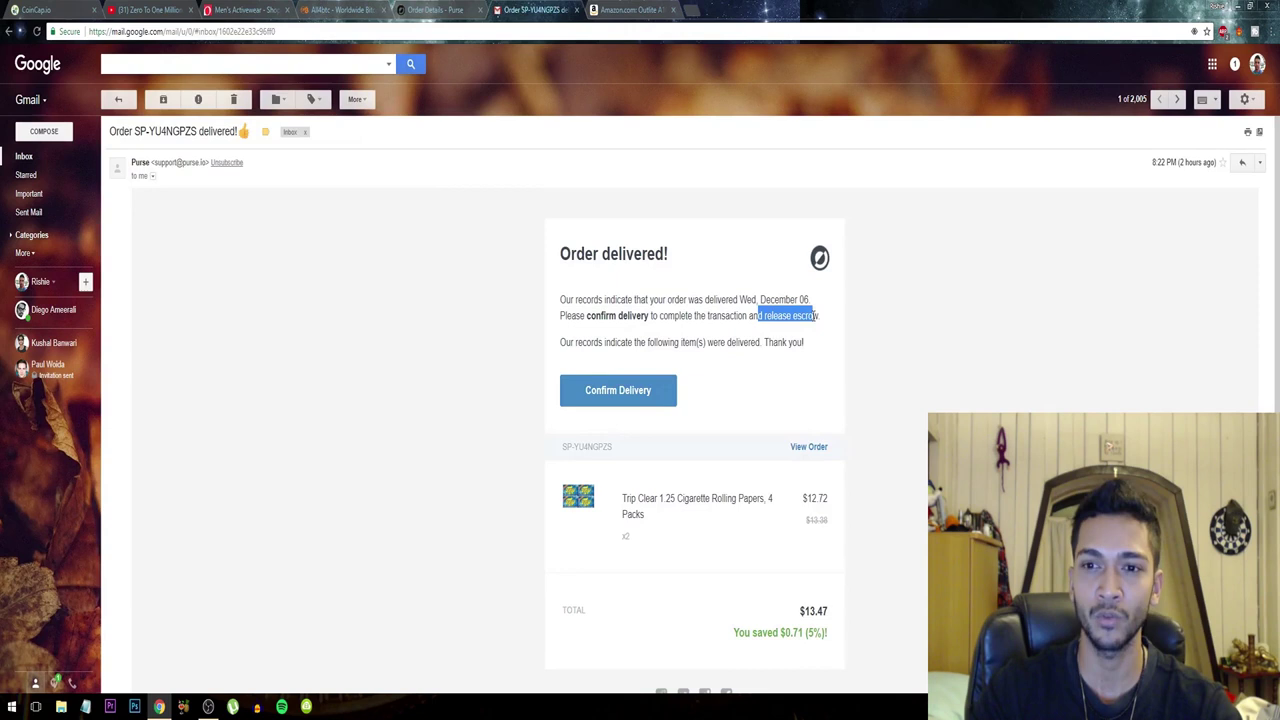
{"action": "left_click", "coordinate": [828, 323]}
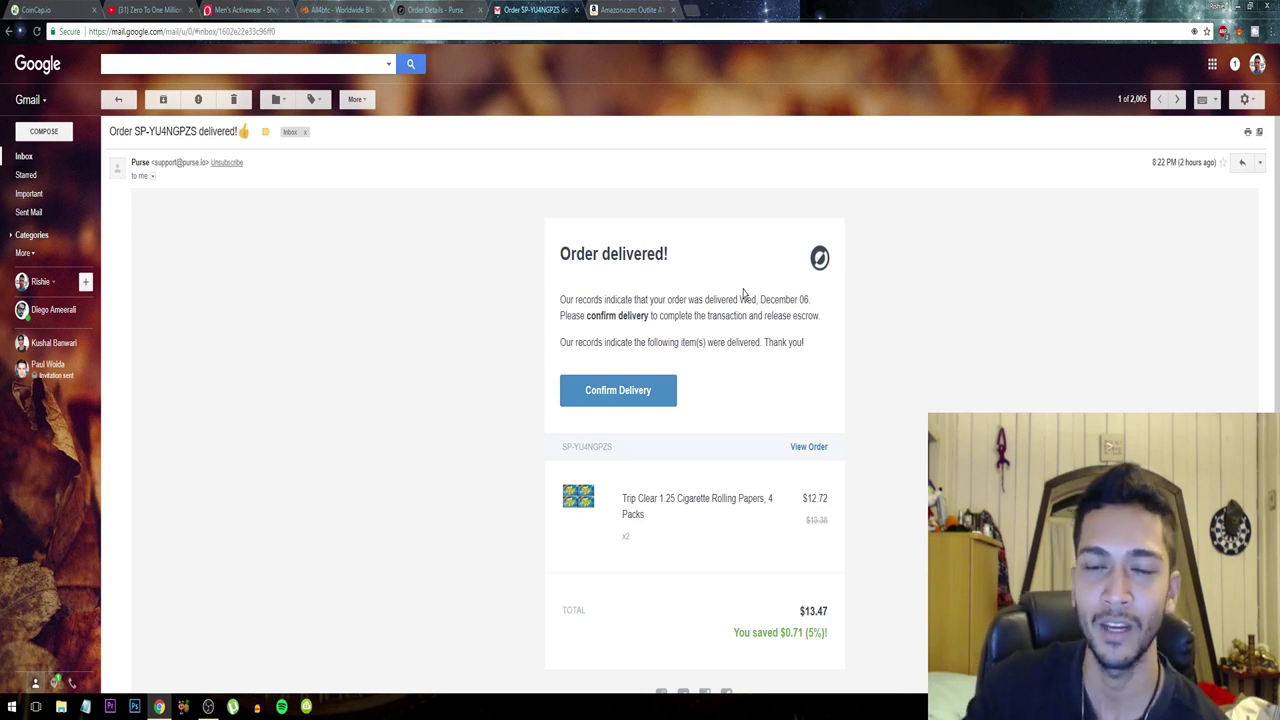
- Return to the Purse Order Details tab for the $13.47 Trip Clear order paid in BTC
{"action": "left_click", "coordinate": [434, 12]}
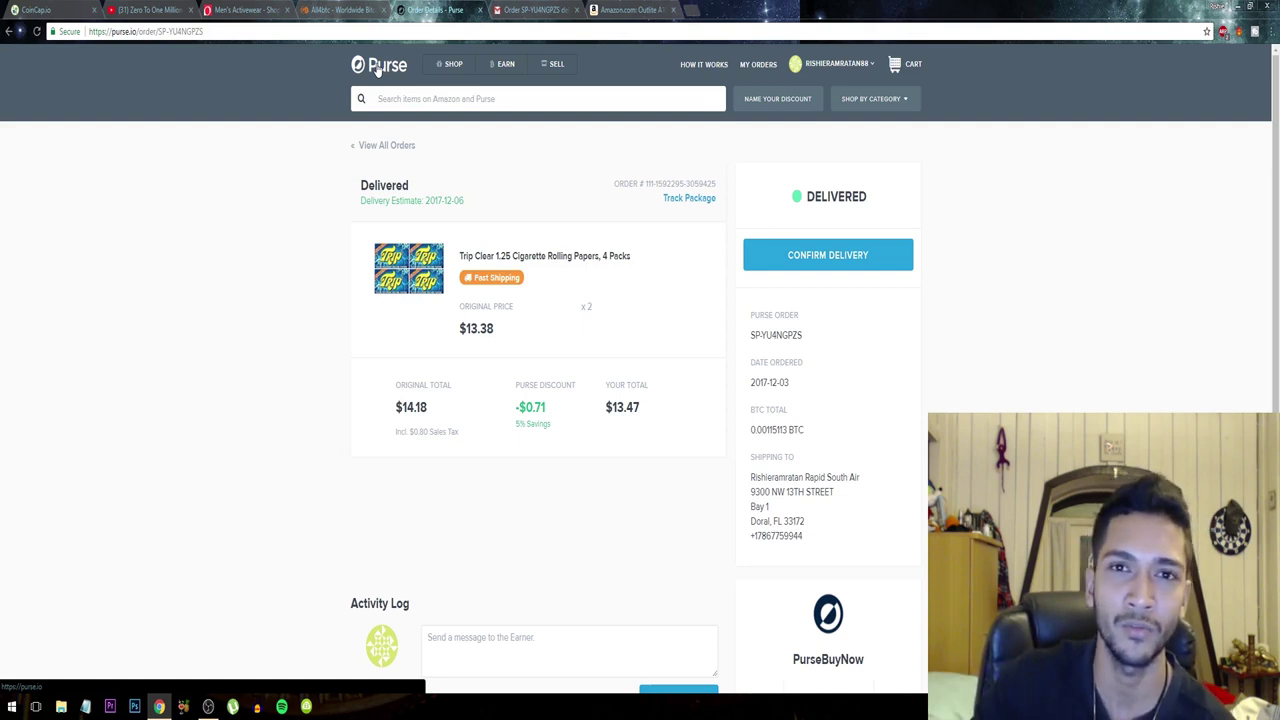
- View CoinCap's rankings with Bitcoin at $13719.65, then return to the Purse order details
{"action": "left_click", "coordinate": [35, 10]}
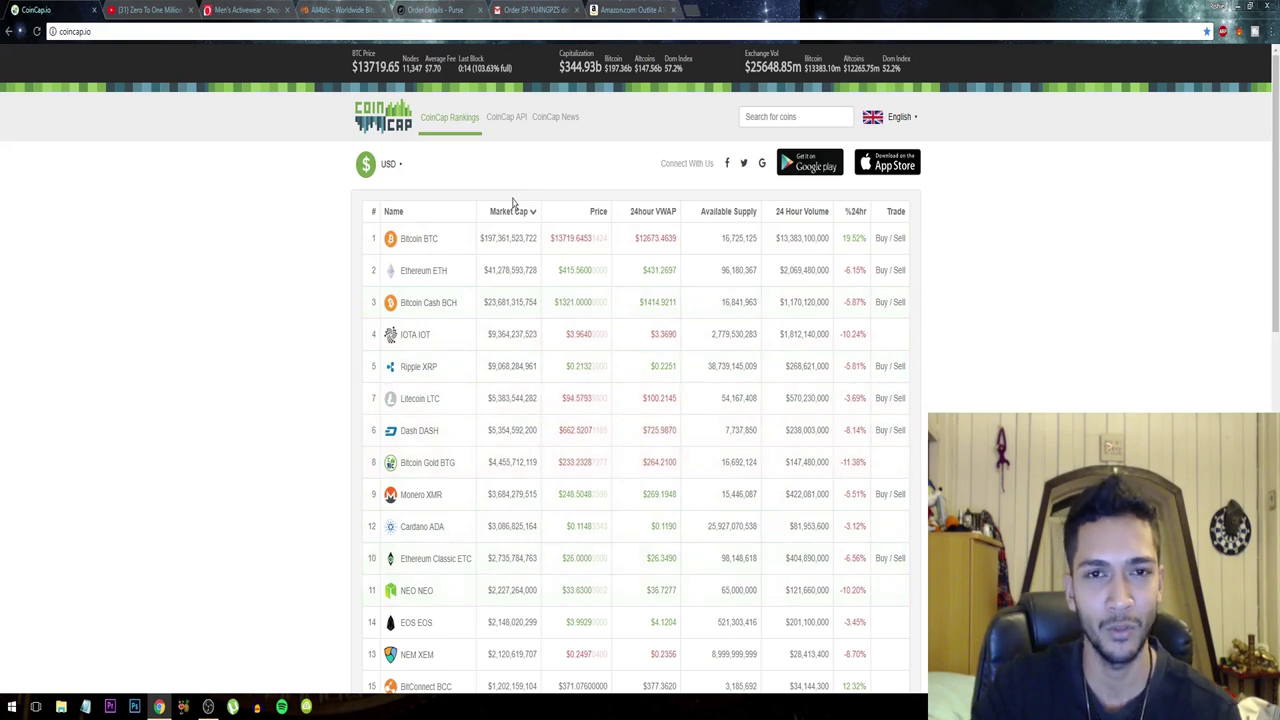
{"action": "left_click", "coordinate": [435, 9]}
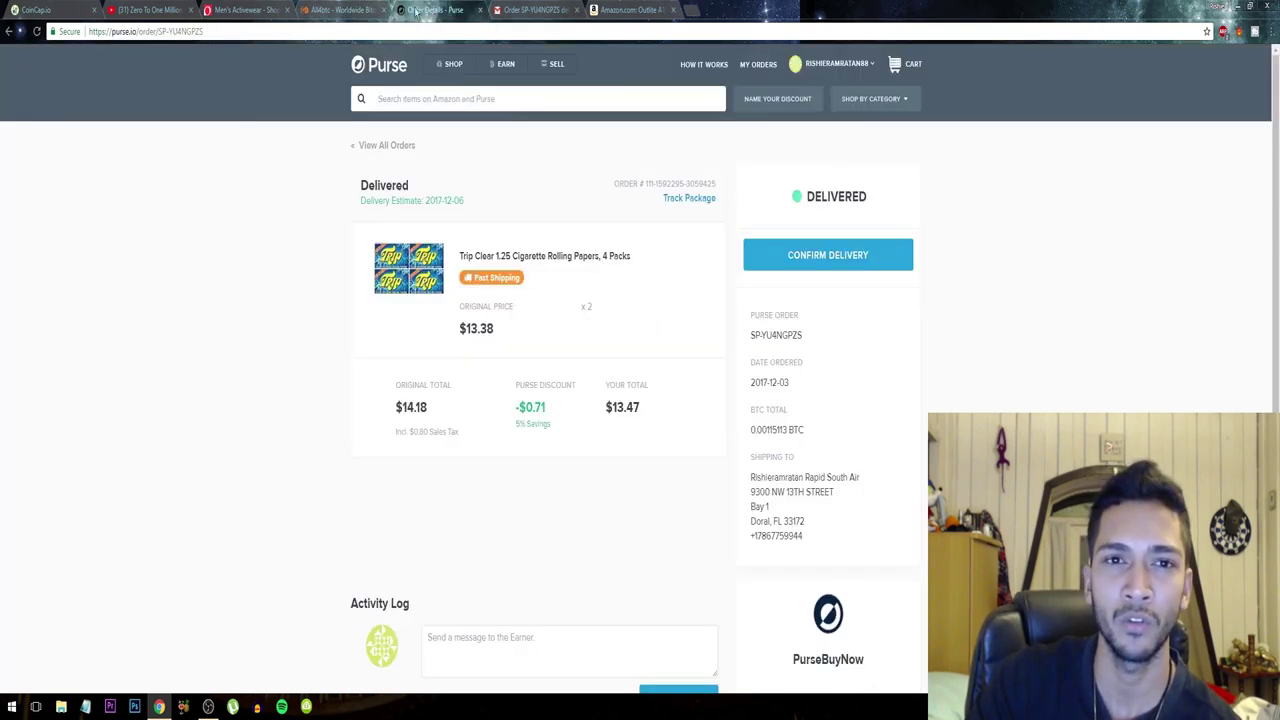
- Glance at the all4btc order, then scroll Overstock's Men's Activewear listings up to the top
{"action": "left_click", "coordinate": [340, 10]}
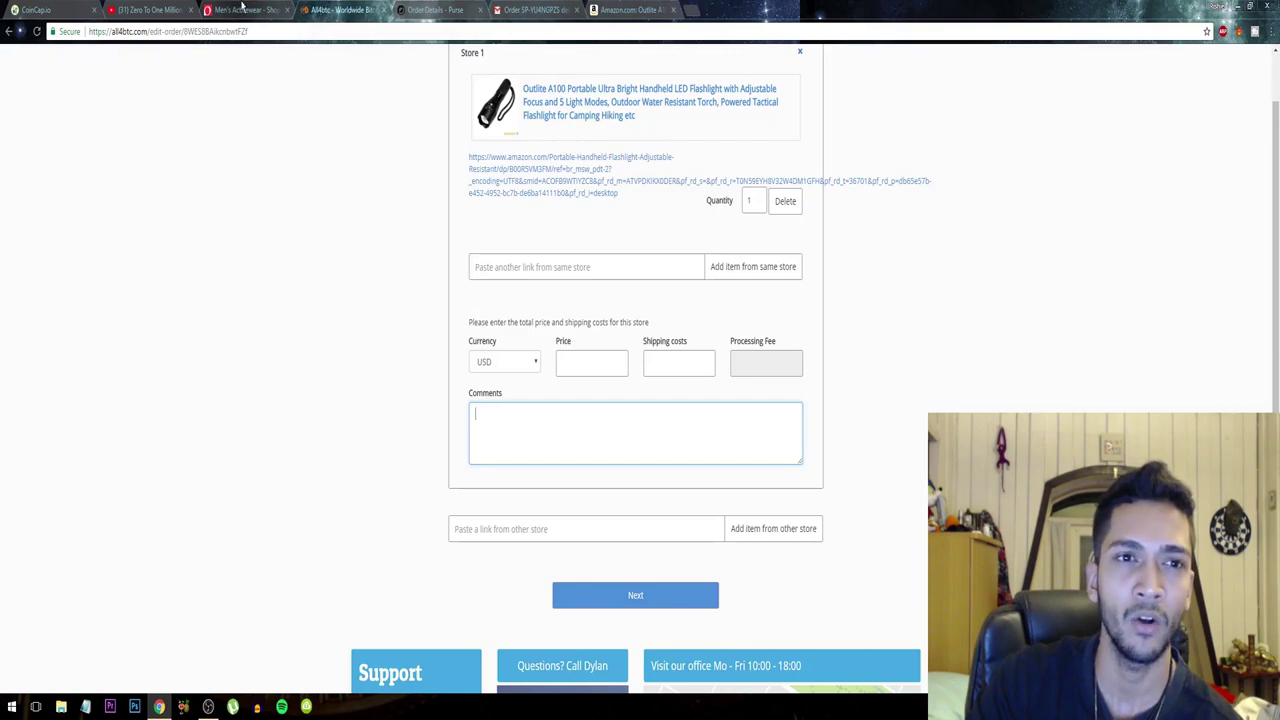
{"action": "left_click", "coordinate": [241, 9]}
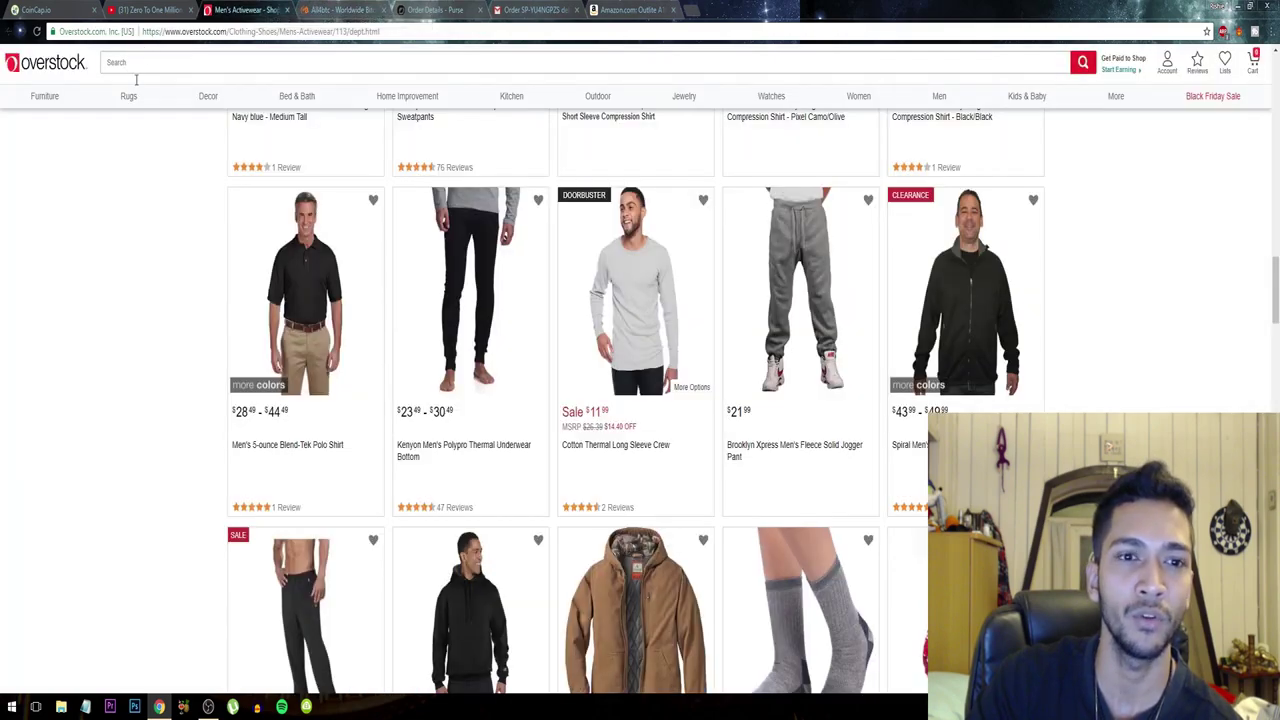
{"action": "scroll", "coordinate": [148, 232], "scroll_direction": "up", "scroll_amount": 3}
{"action": "scroll", "coordinate": [148, 232], "scroll_direction": "up", "scroll_amount": 12}
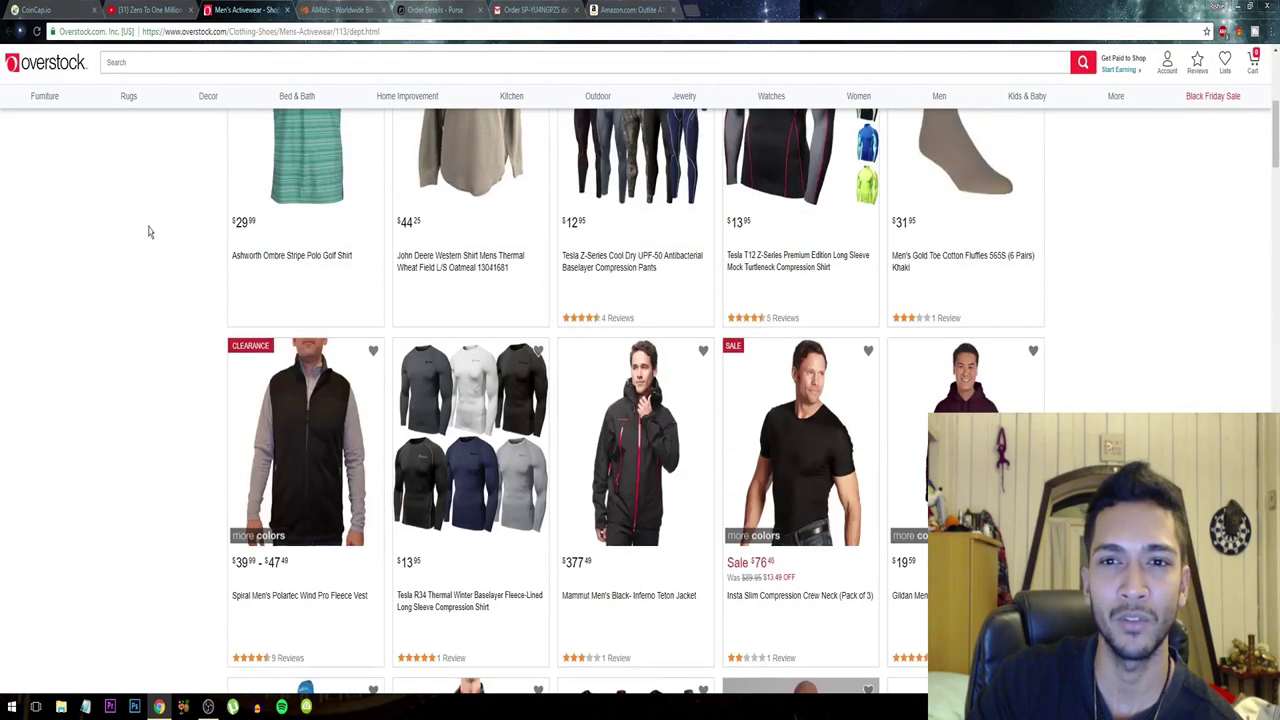
{"action": "scroll", "coordinate": [148, 232], "scroll_direction": "up", "scroll_amount": 2}
{"action": "mouse_move", "coordinate": [300, 143]}
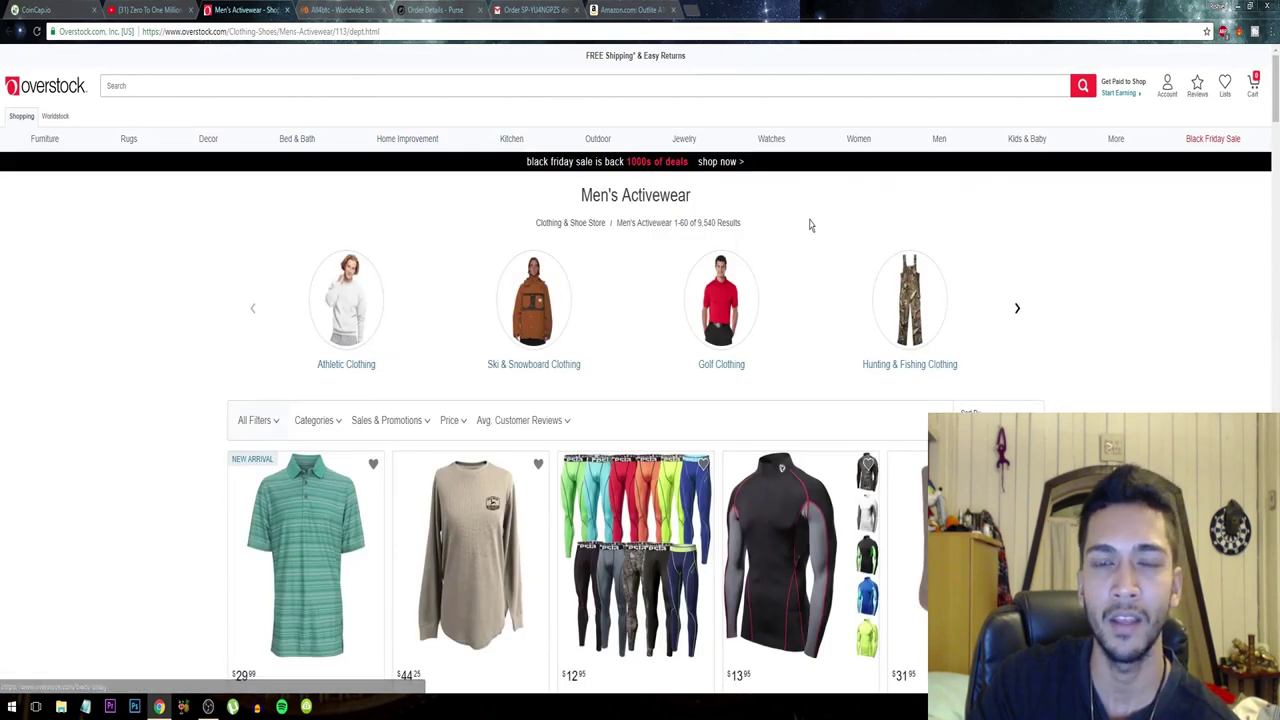
- Cycle through the all4btc, Purse and Overstock tabs, ending on the Purse order details page
{"action": "left_click", "coordinate": [305, 10]}
{"action": "left_click", "coordinate": [430, 10]}
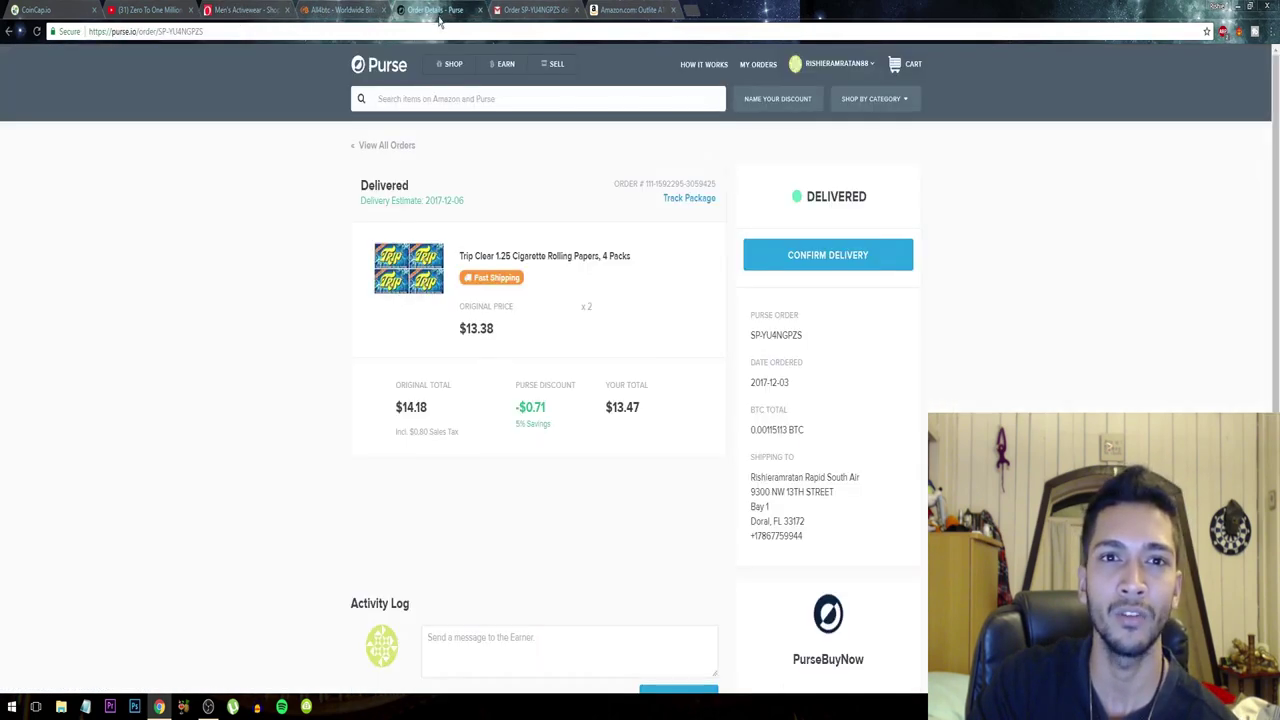
{"action": "left_click", "coordinate": [335, 10]}
{"action": "left_click", "coordinate": [238, 10]}
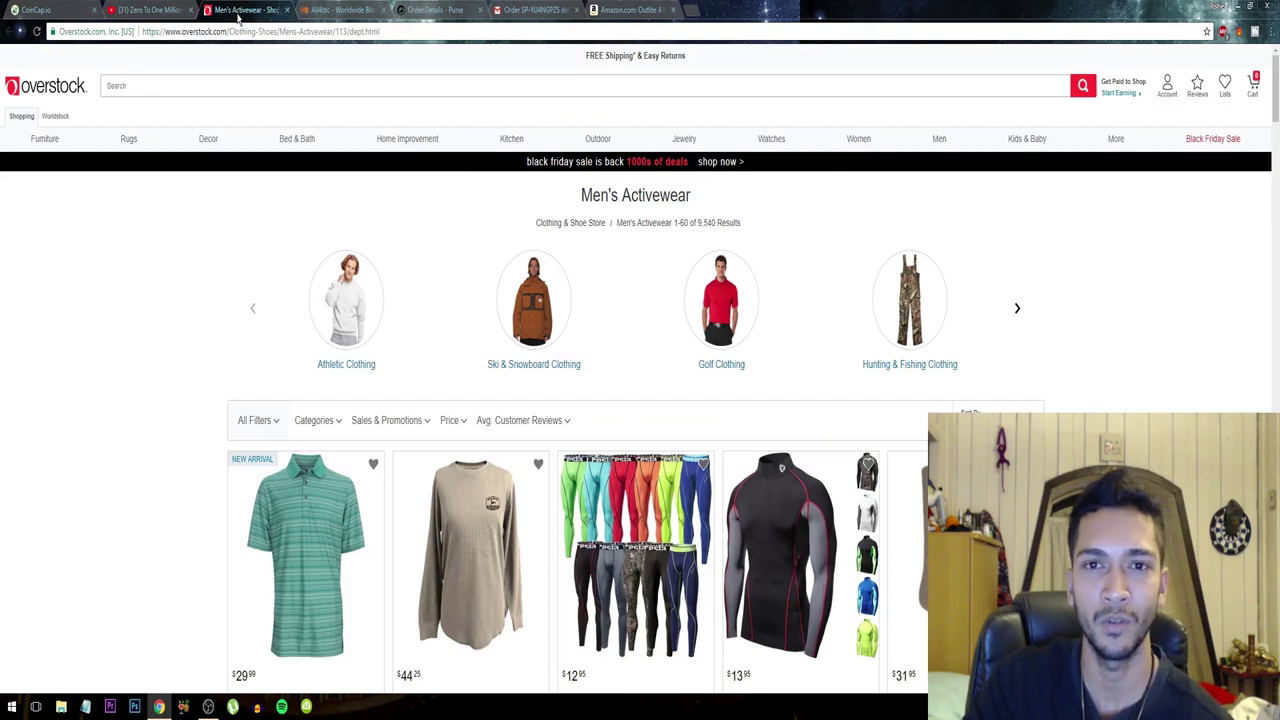
{"action": "key", "text": "ctrl+Tab"}
{"action": "key", "text": "ctrl+Tab"}
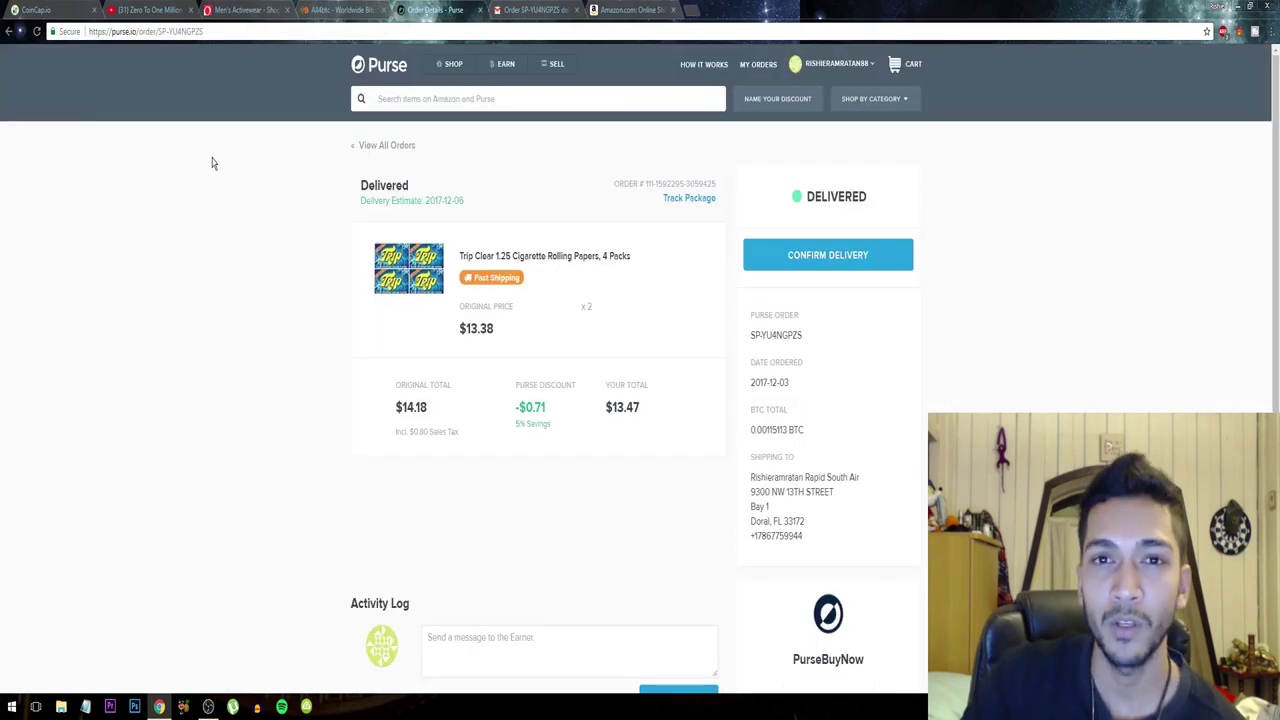
- On Earn Bitcoin, preview the £50.44 offer paying 0.00472386 BTC, then decline it with No Thanks
{"action": "left_click", "coordinate": [505, 65]}
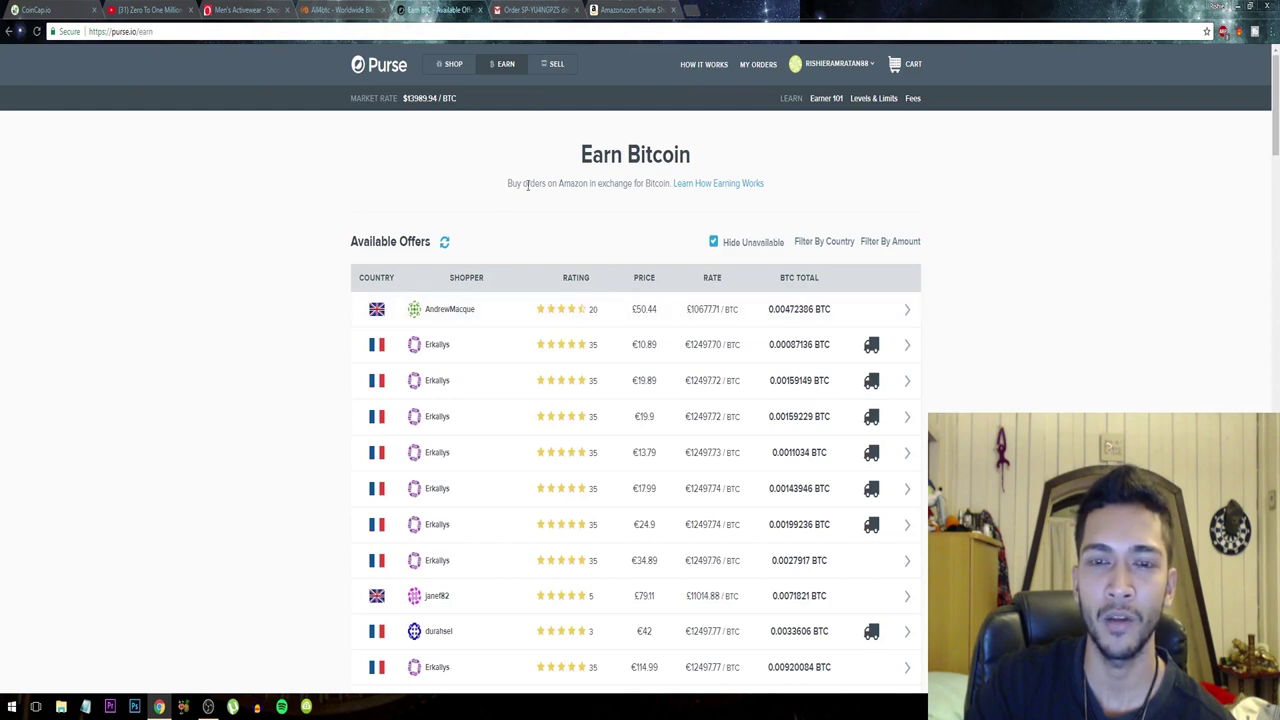
{"action": "left_click_drag", "start_coordinate": [510, 183], "coordinate": [660, 186]}
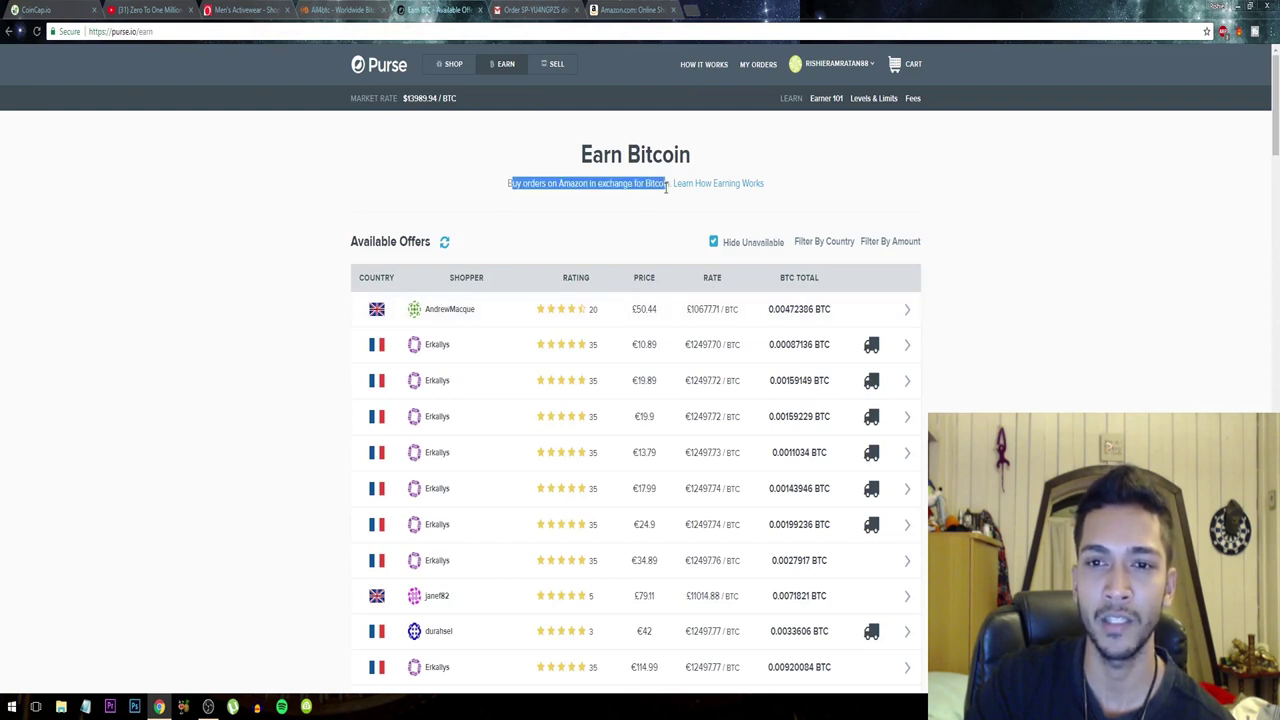
{"action": "left_click", "coordinate": [658, 220]}
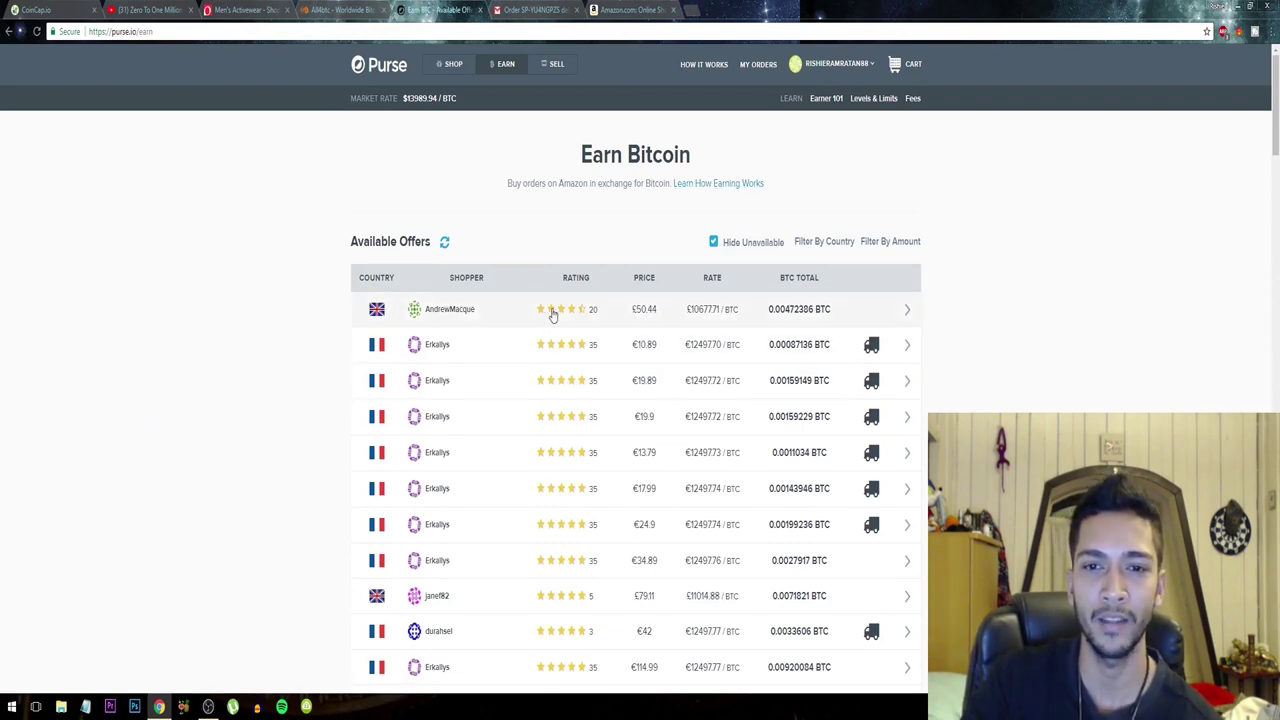
{"action": "left_click", "coordinate": [814, 300]}
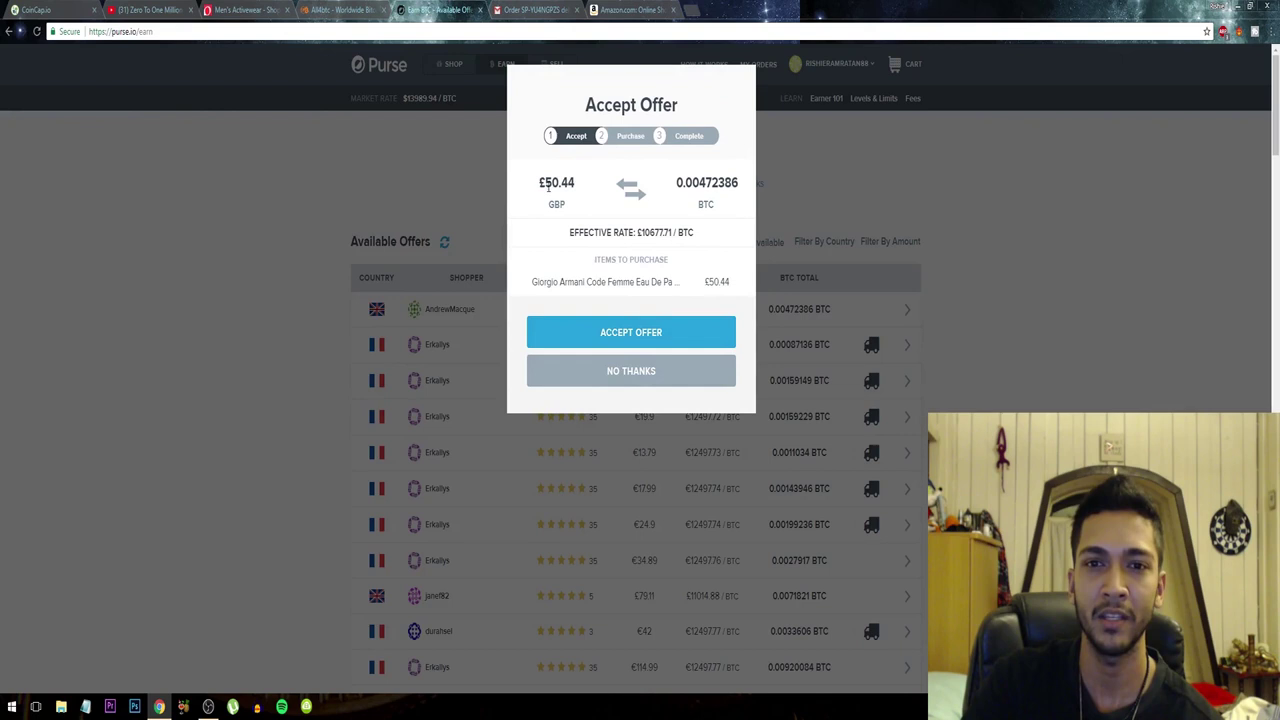
{"action": "left_click_drag", "start_coordinate": [672, 183], "coordinate": [745, 184]}
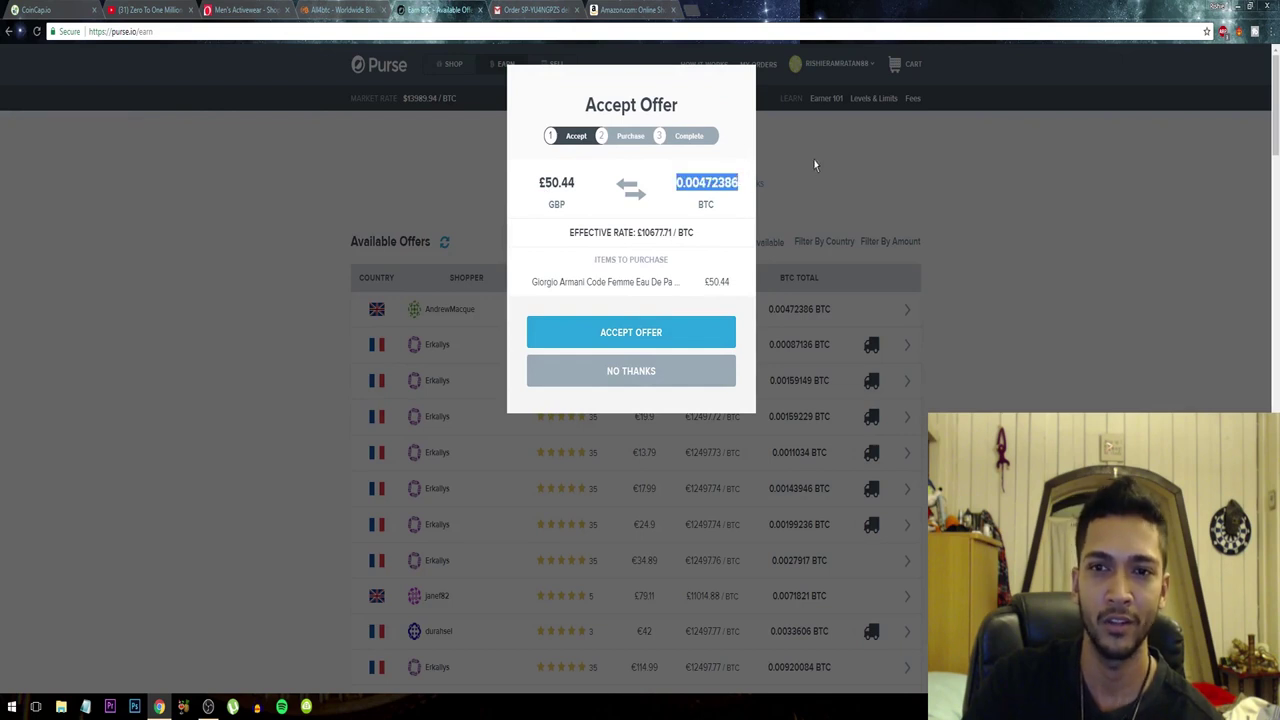
{"action": "left_click", "coordinate": [655, 376]}
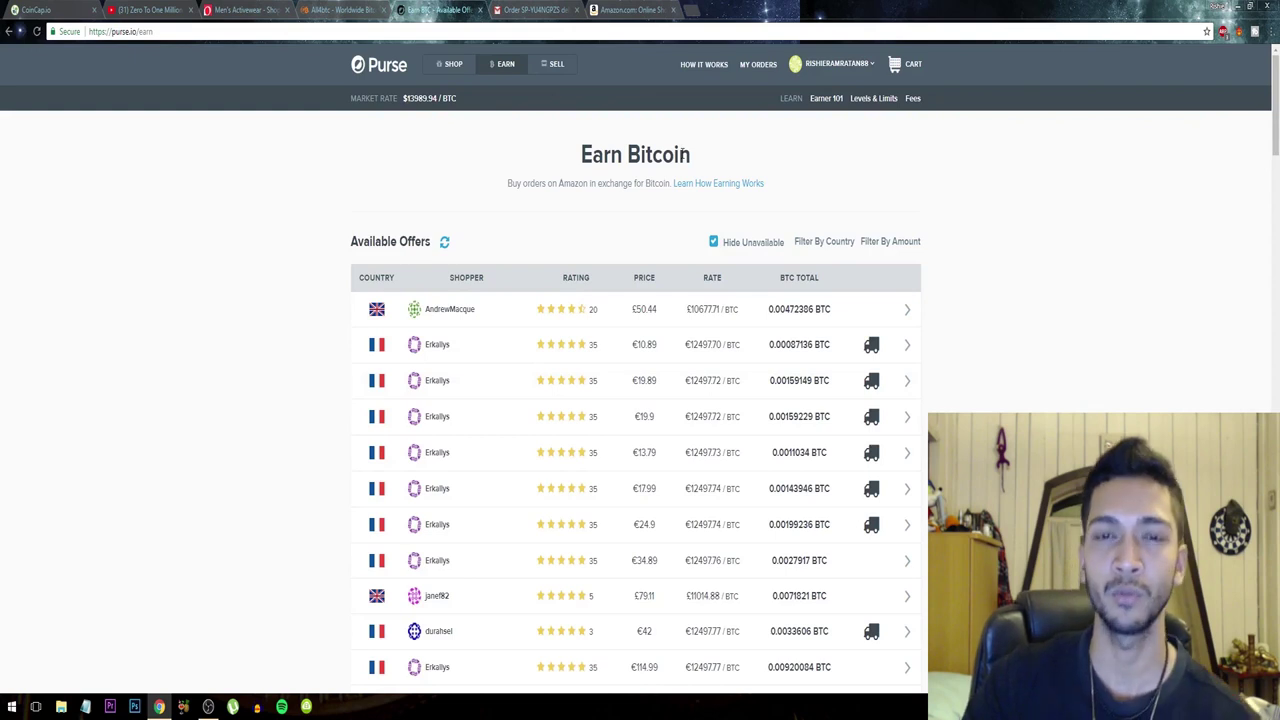
- From the account menu, open the 'Refer & Earn 5 USD in BTC!' invite-friends page
{"action": "left_click", "coordinate": [834, 65]}
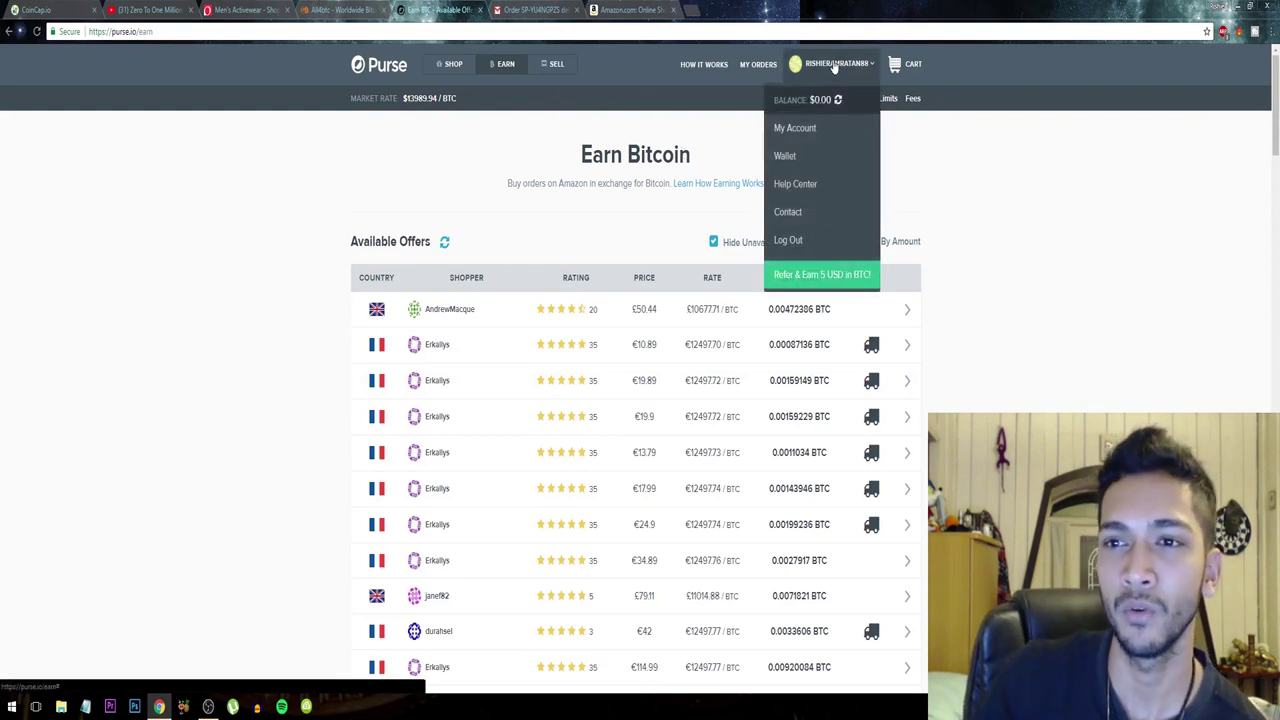
{"action": "left_click", "coordinate": [834, 65]}
{"action": "left_click", "coordinate": [827, 73]}
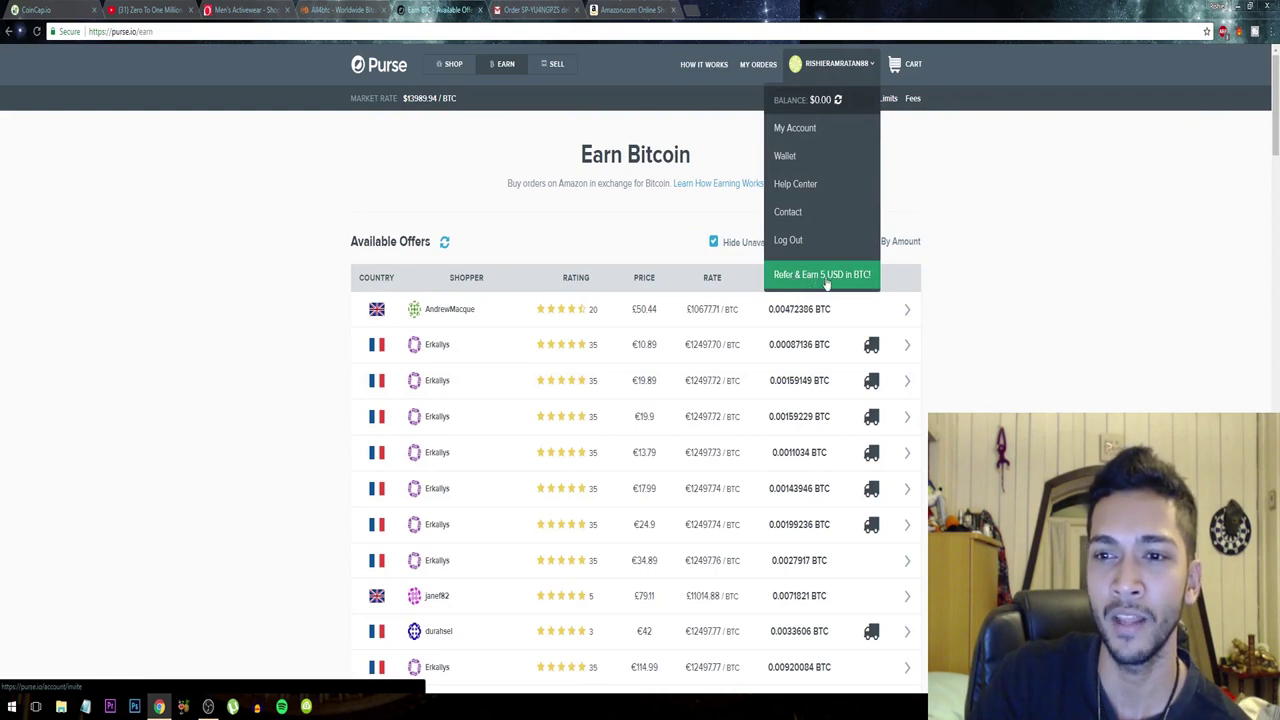
{"action": "left_click", "coordinate": [833, 284]}
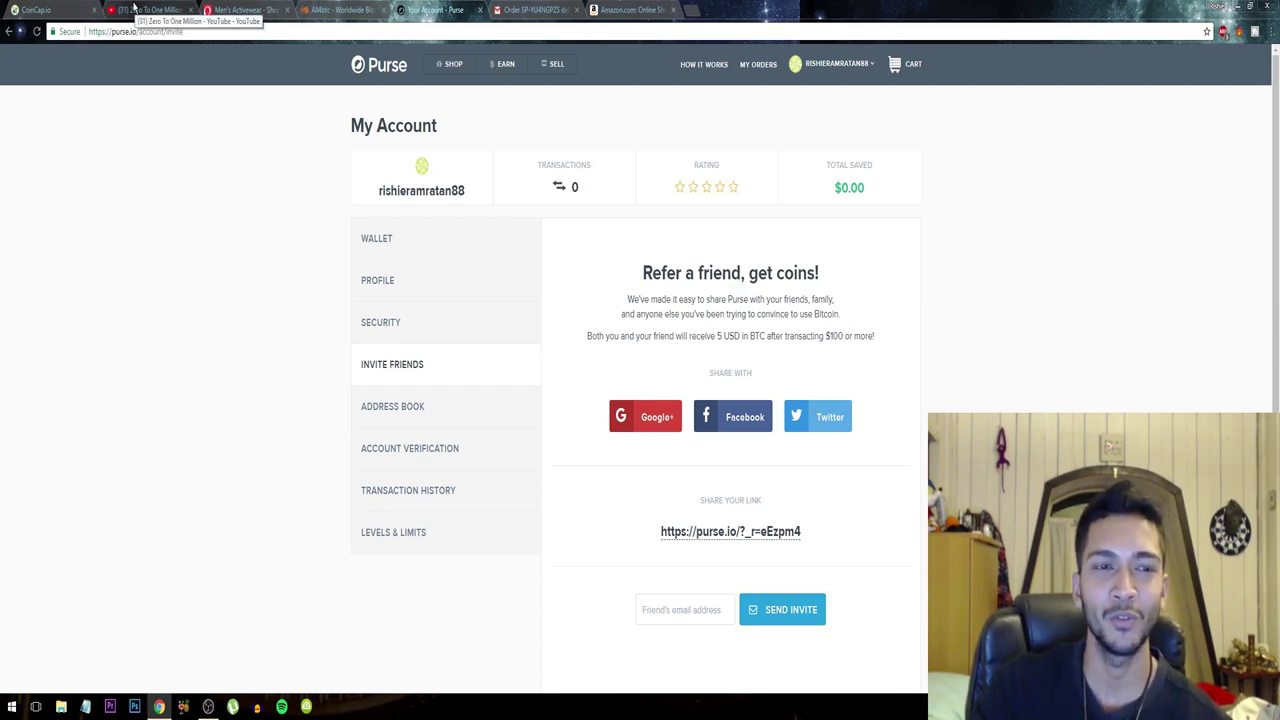
{"action": "left_click", "coordinate": [1233, 6]}
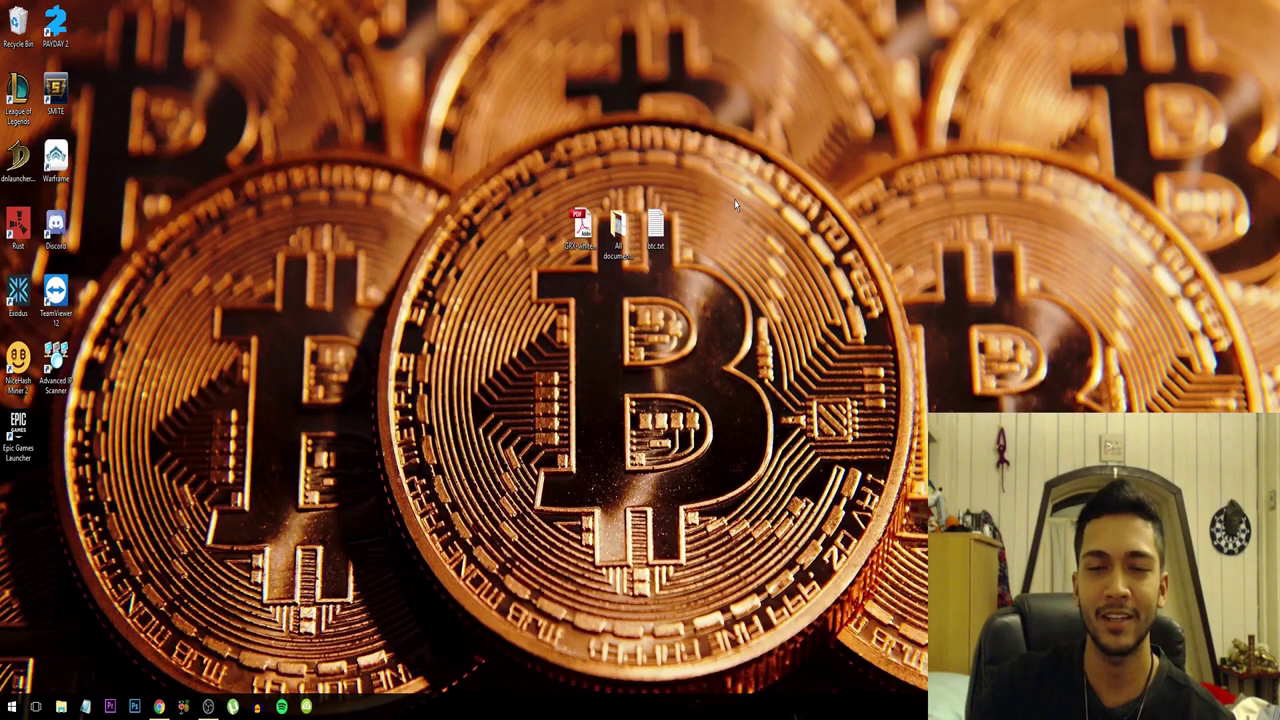